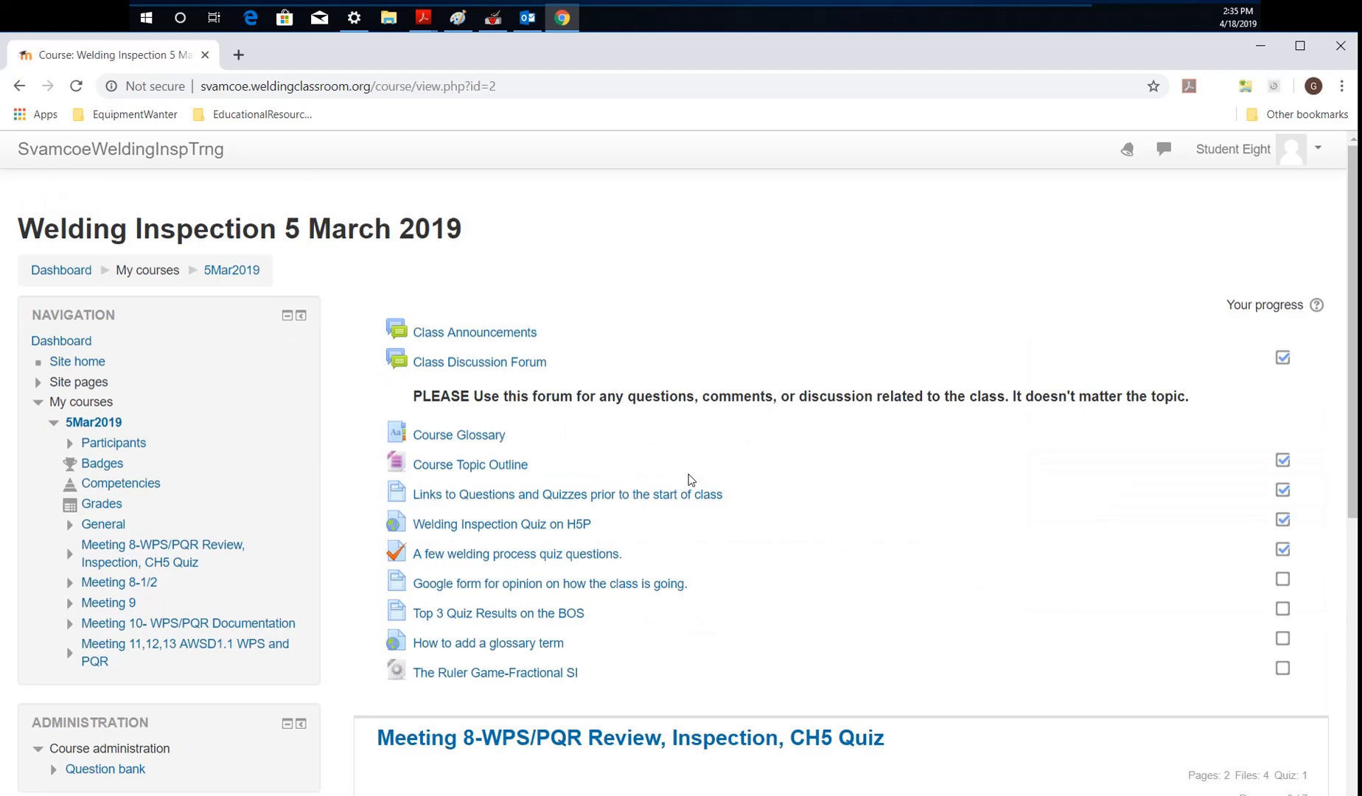
# Open the "Meeting 11,12,13 AWSD1.1 WPS and PQR" course section and look through its activities
pyautogui.scroll(-3, 612, 381)
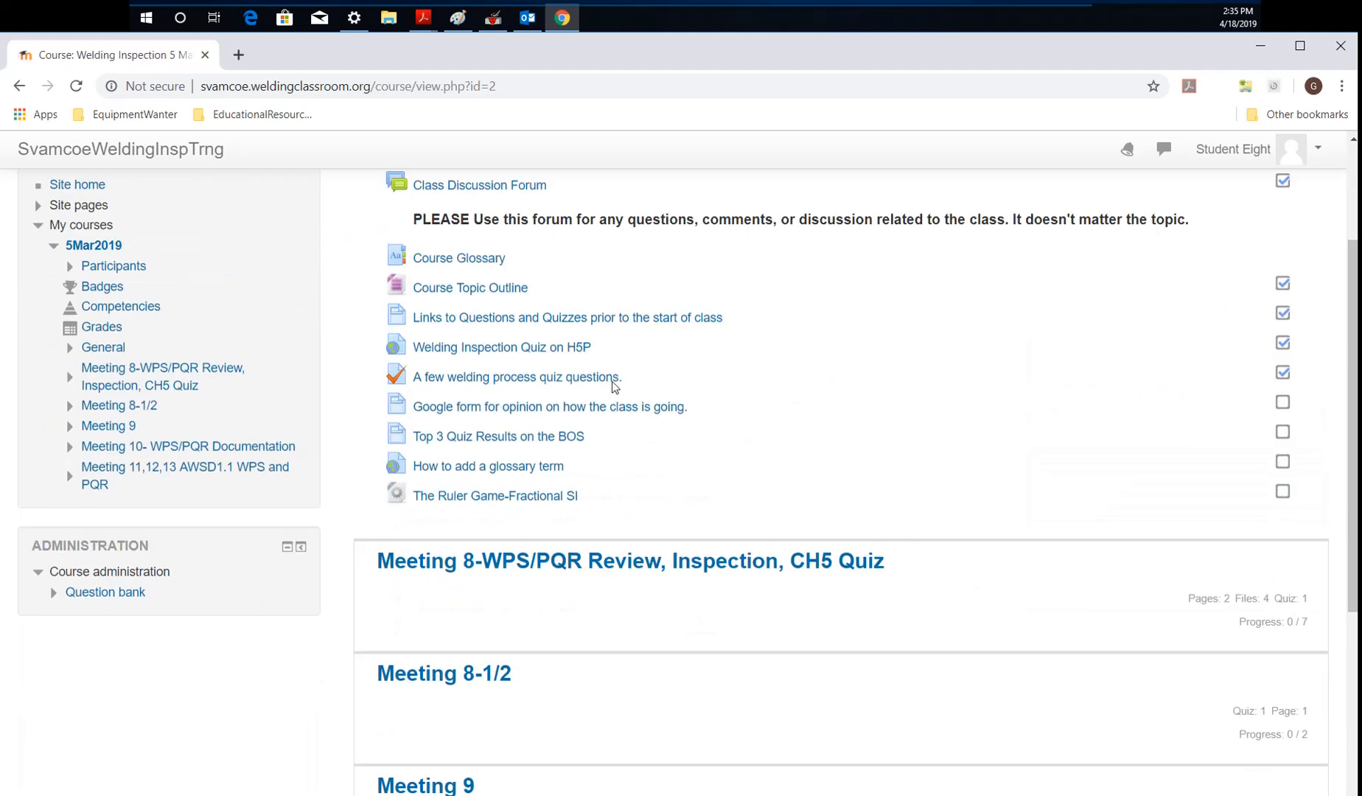
pyautogui.scroll(-5, 615, 391)
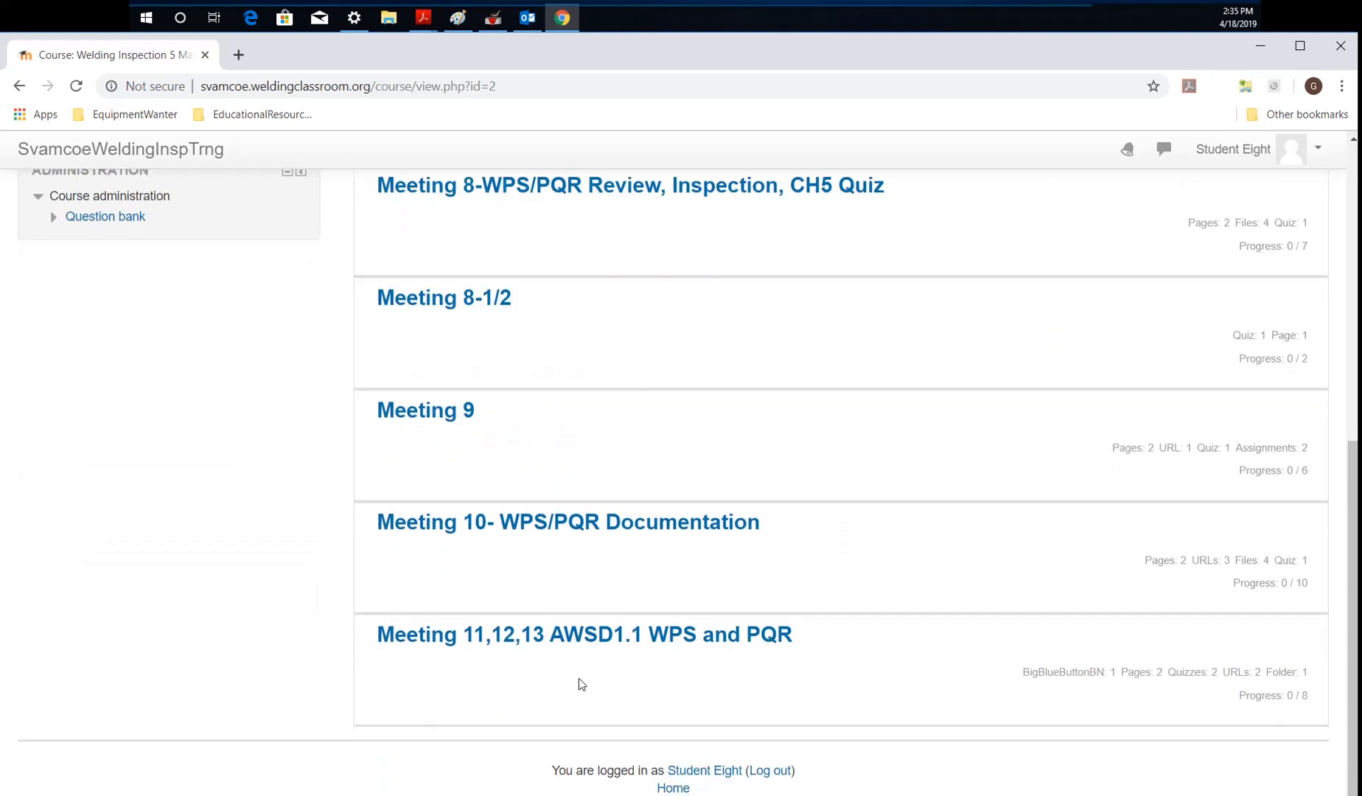
pyautogui.click(613, 634)
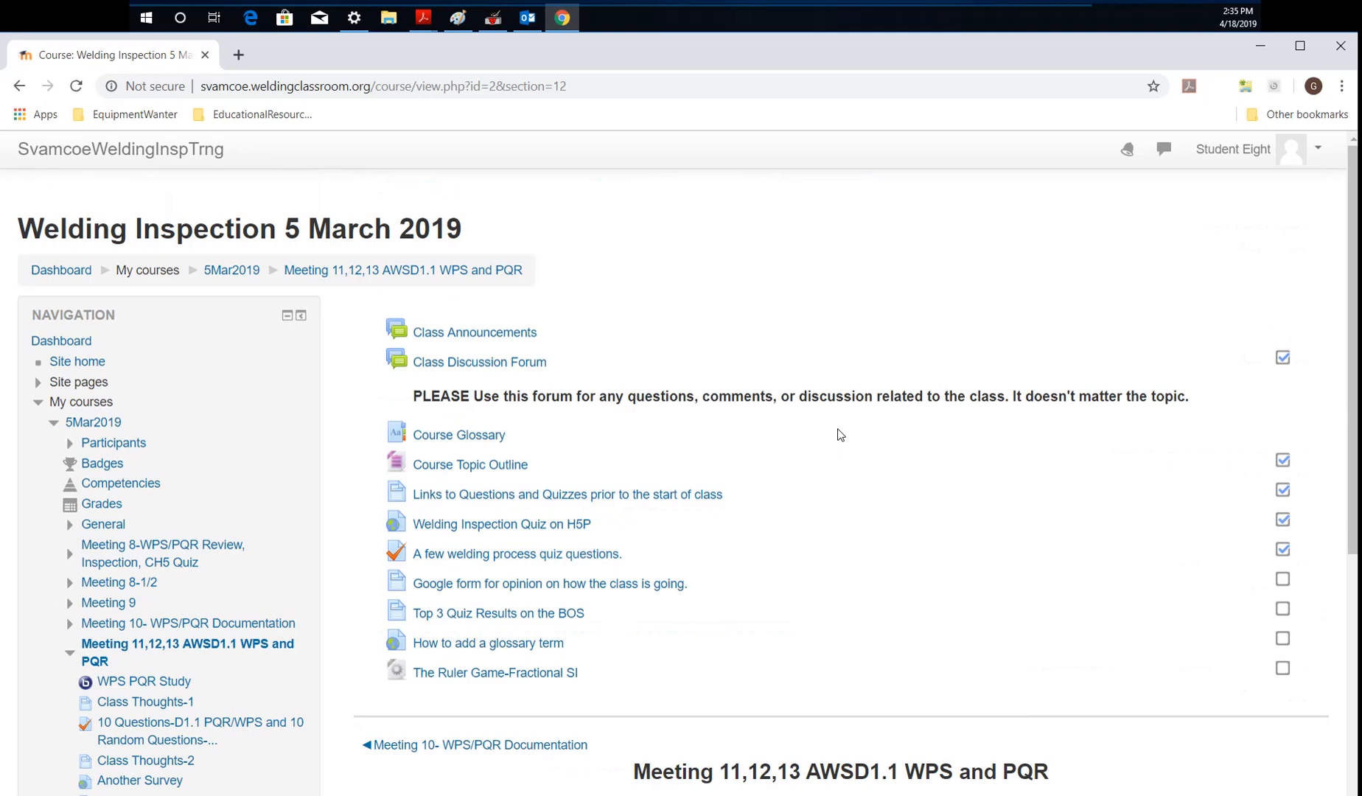
pyautogui.scroll(-5, 833, 436)
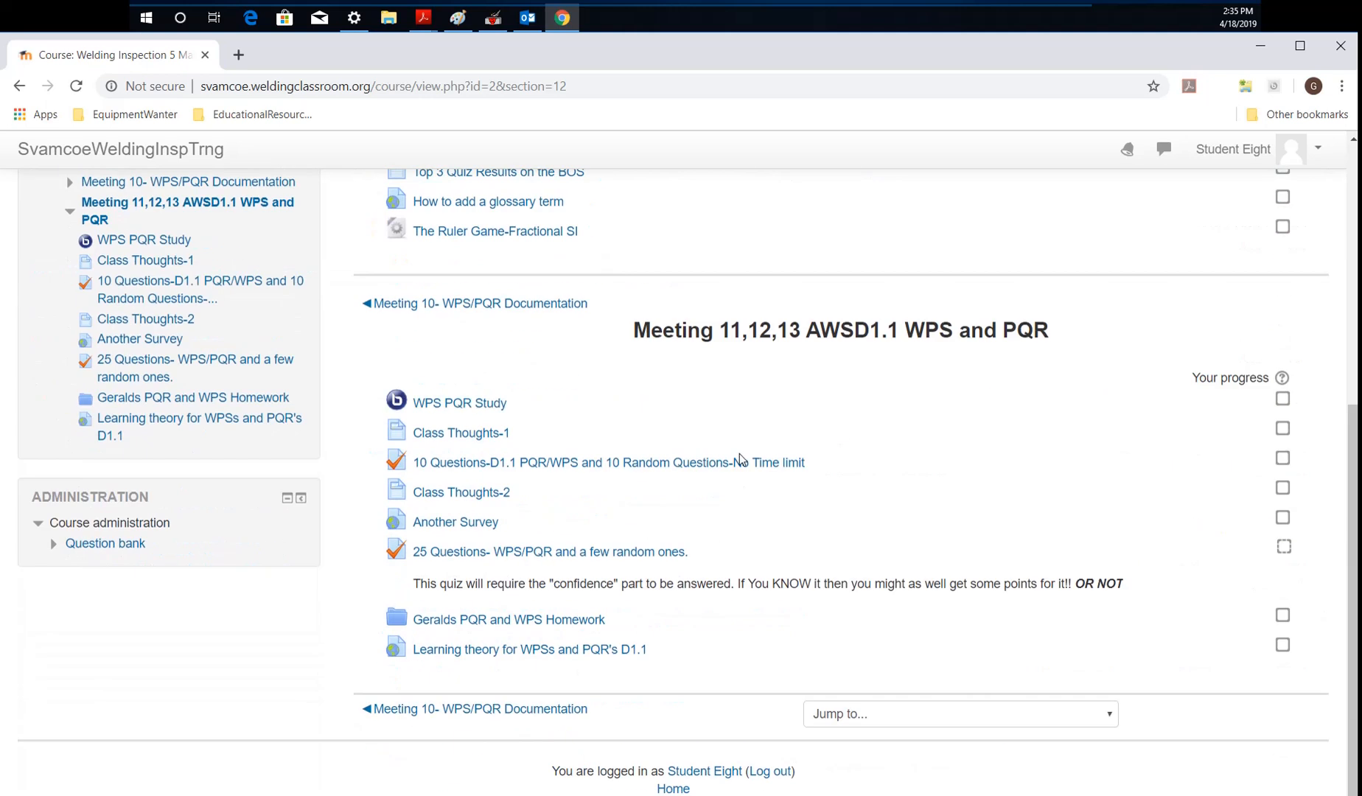
pyautogui.scroll(2, 739, 453)
pyautogui.scroll(1, 542, 365)
pyautogui.scroll(-2, 554, 364)
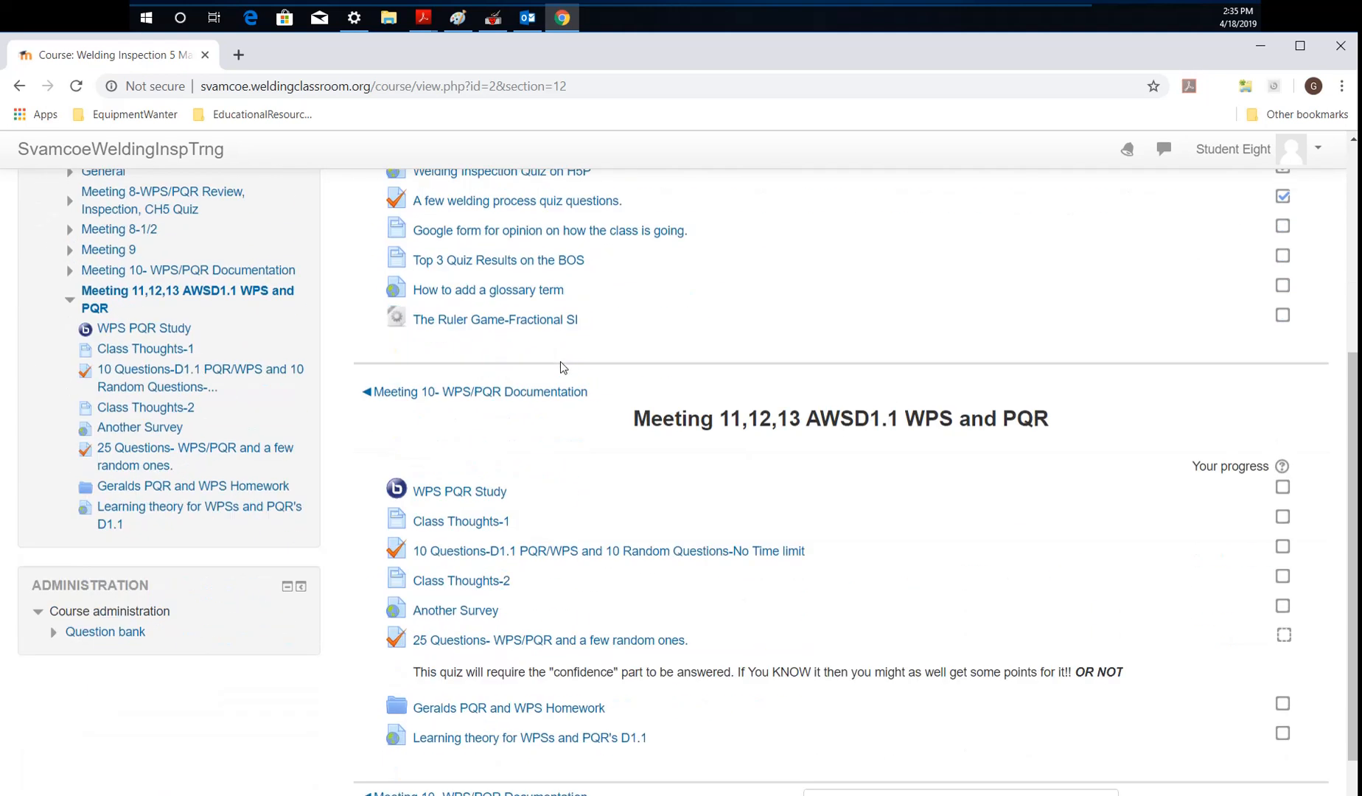
# Start a new Multiple choice question in the course's question bank
pyautogui.click(111, 634)
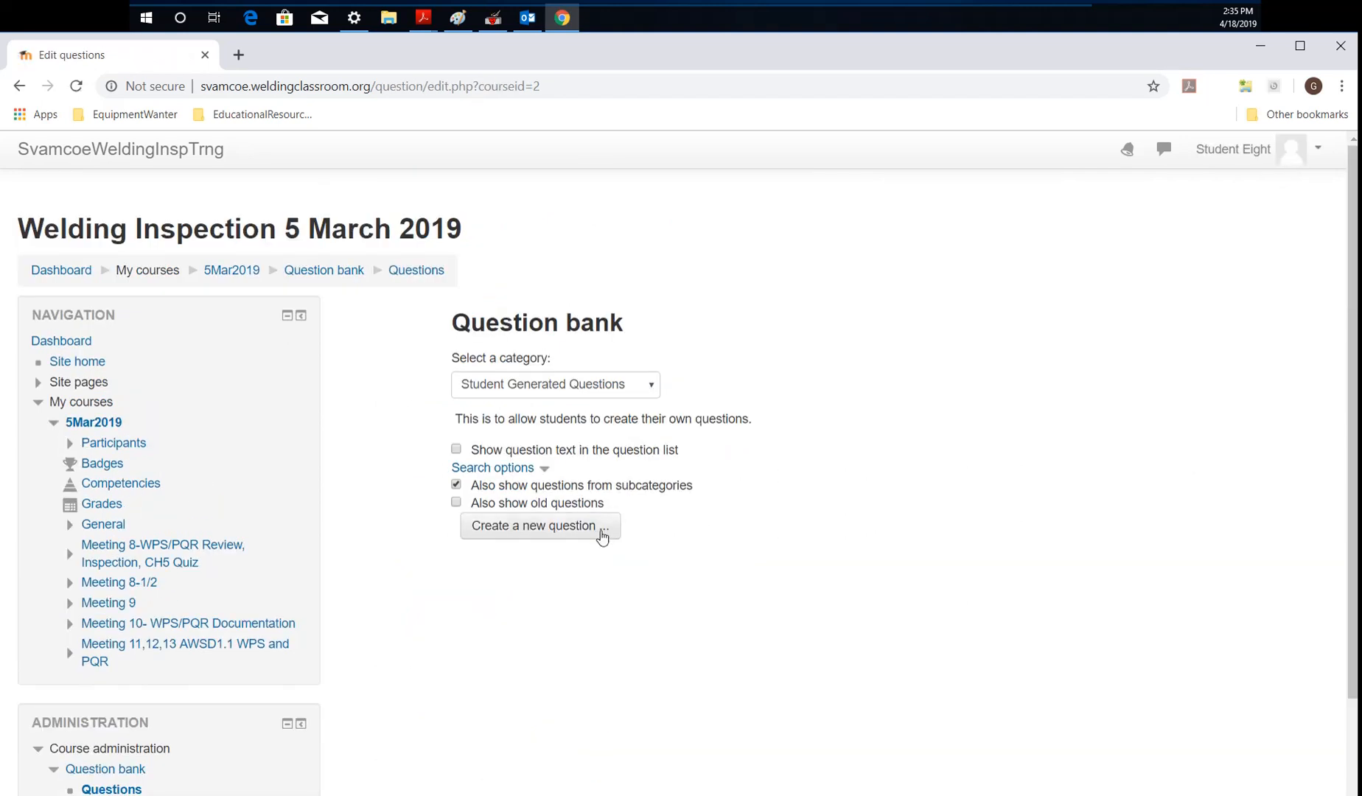
pyautogui.click(596, 532)
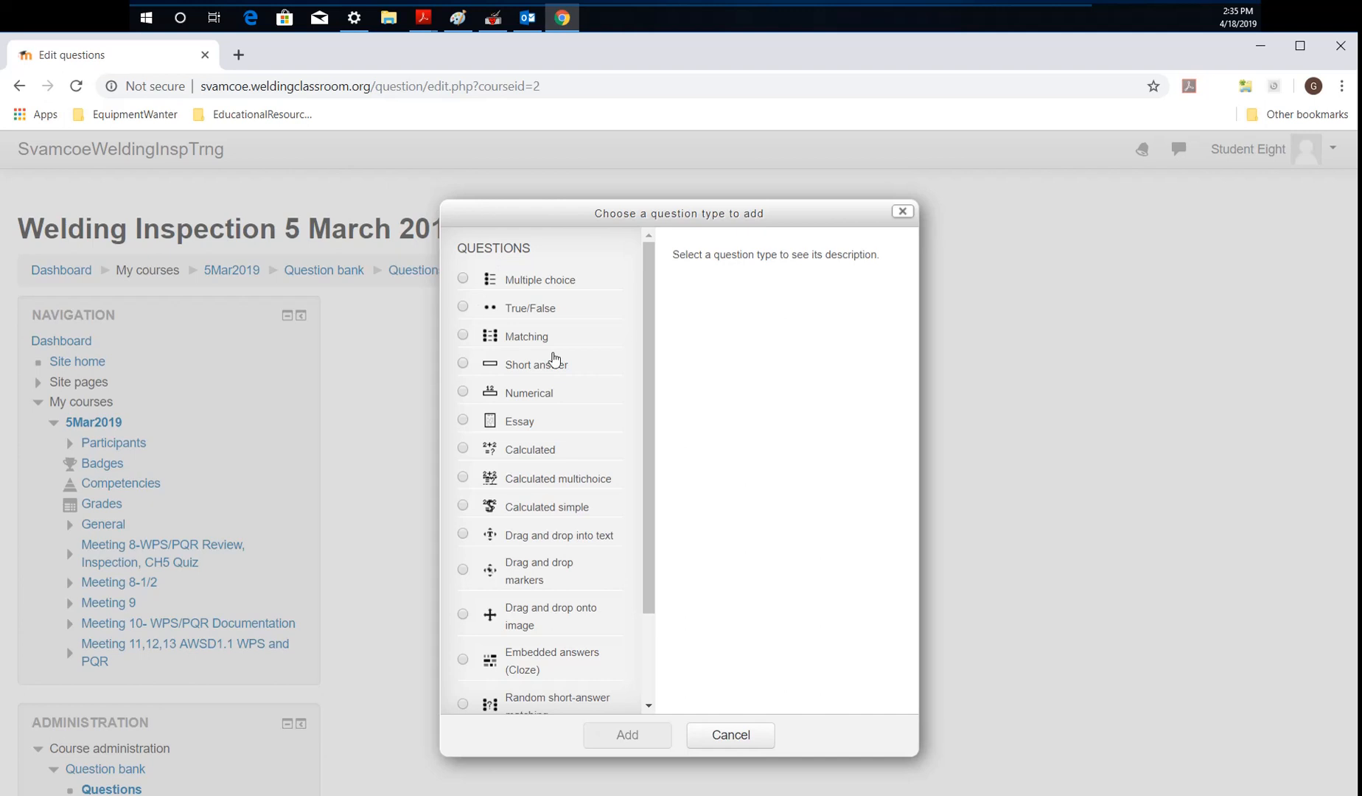
pyautogui.scroll(-3, 549, 369)
pyautogui.scroll(3, 508, 404)
pyautogui.click(463, 279)
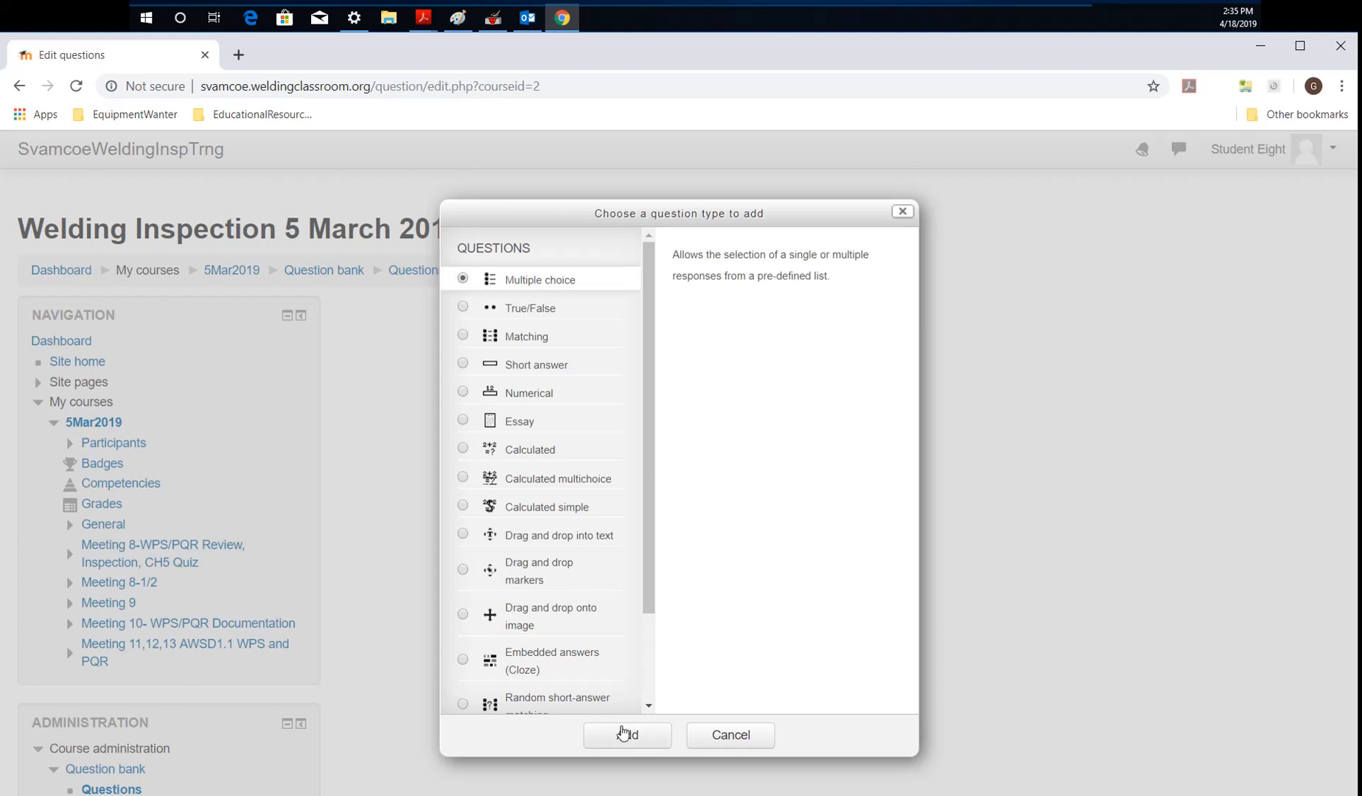
pyautogui.click(625, 734)
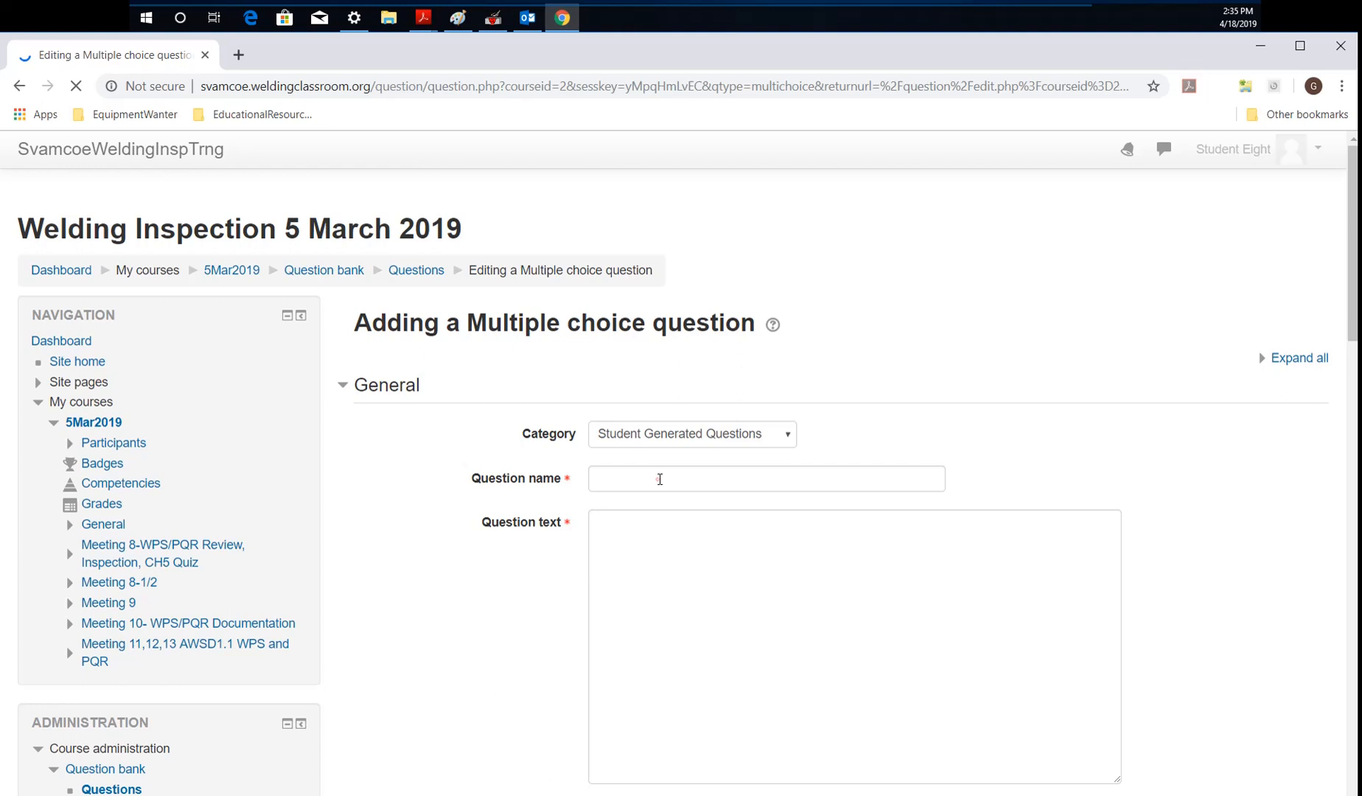
# Name the question "testQuestion1" and enter the question text "What is the tensile strength of E7018 weld metal."
pyautogui.click(658, 480)
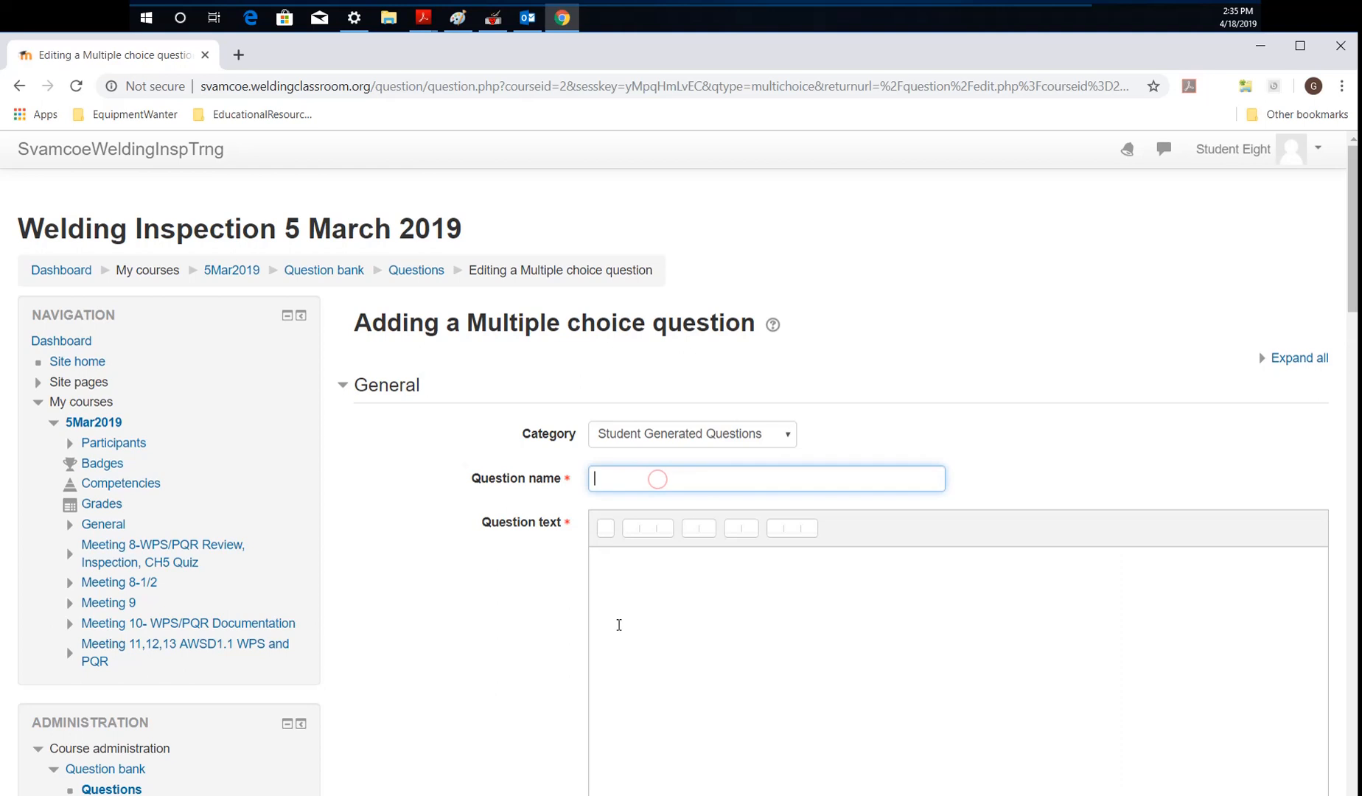
pyautogui.write('testQuestion1')
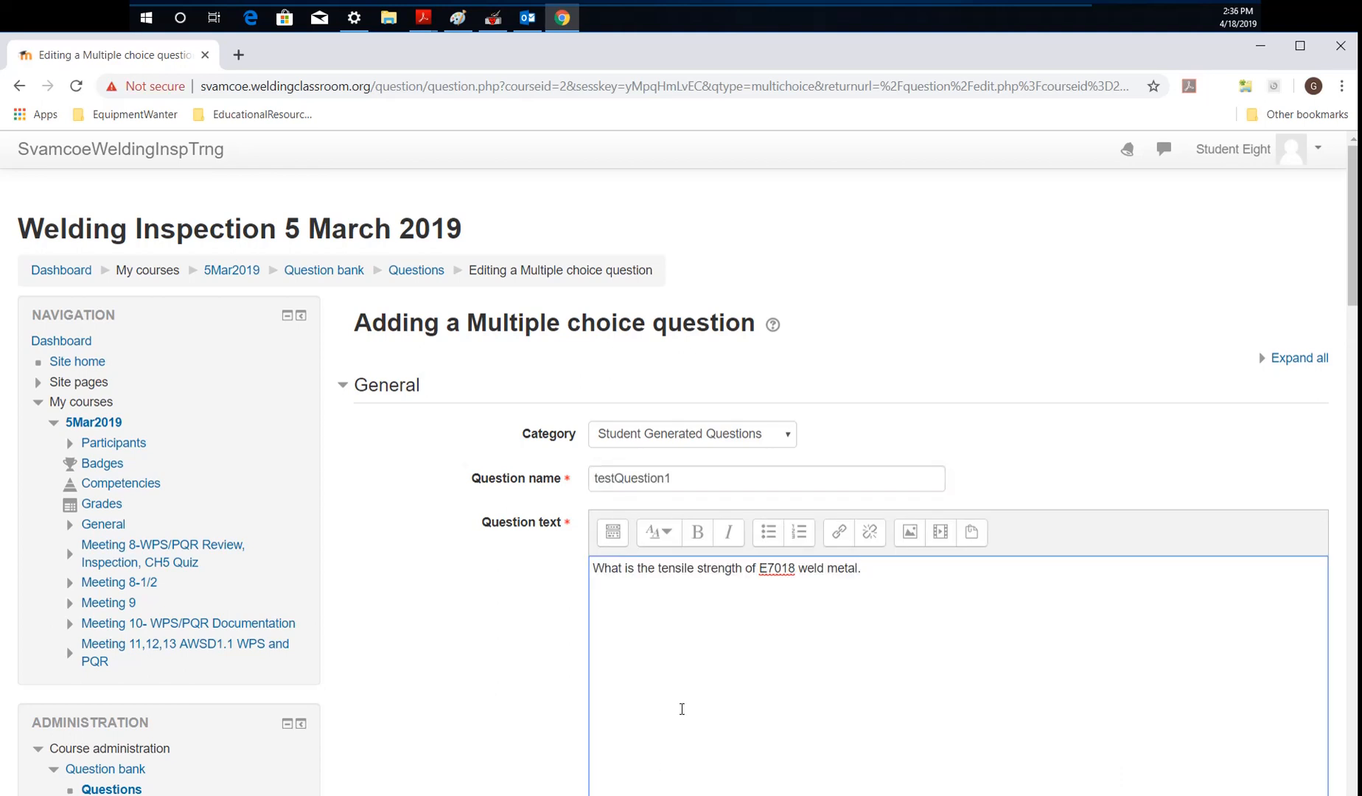
# Review the general feedback, single or multiple answer, shuffling and choice numbering settings of the question
pyautogui.scroll(-5, 708, 693)
pyautogui.scroll(-1, 675, 597)
pyautogui.click(663, 533)
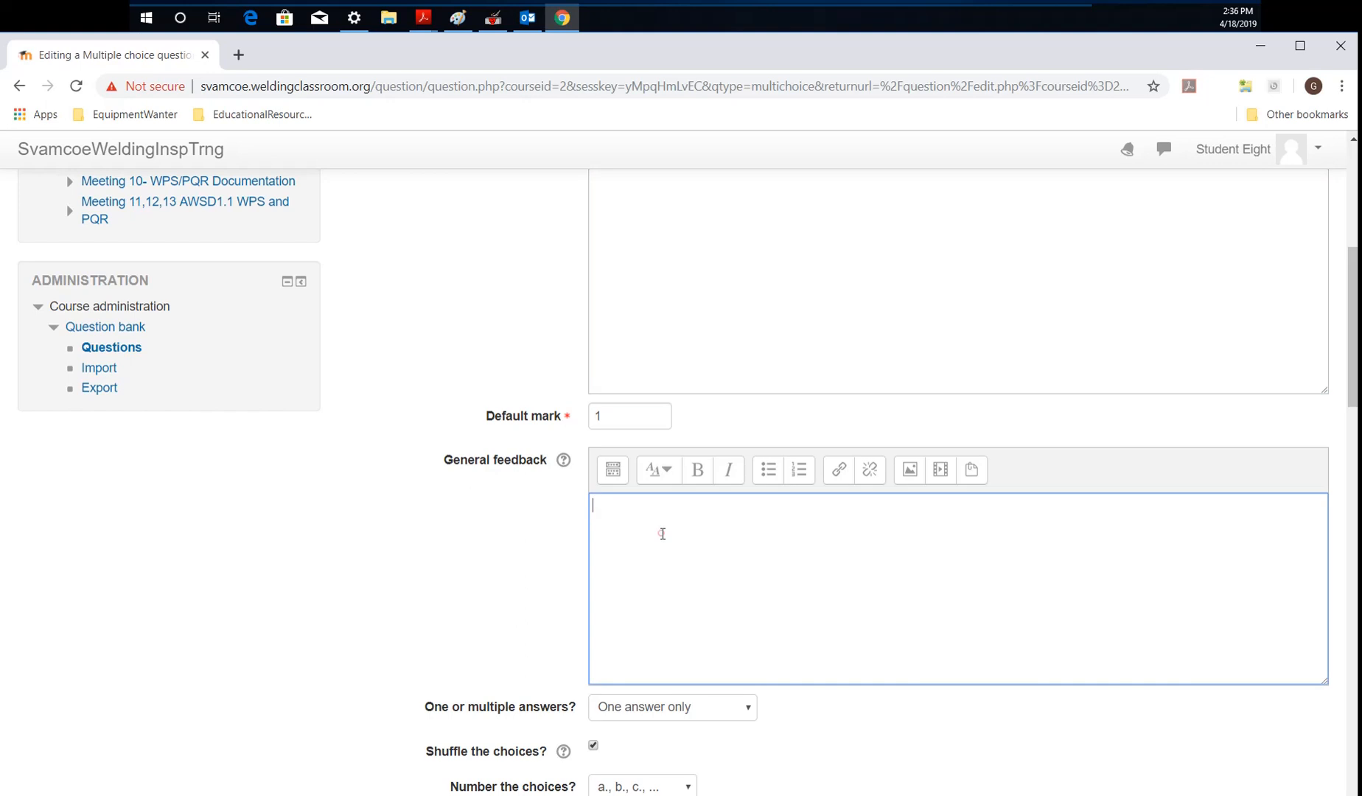
pyautogui.scroll(-3, 641, 537)
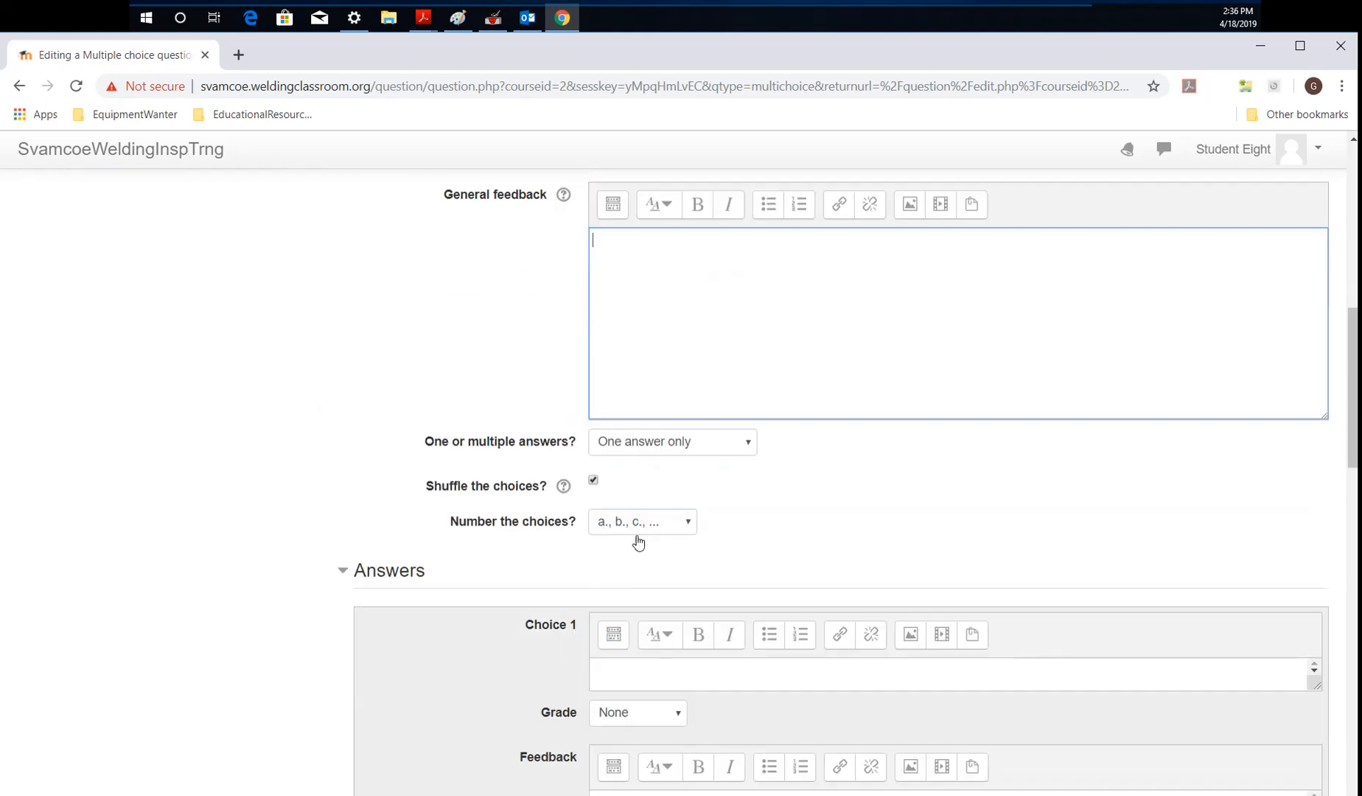
pyautogui.click(737, 445)
pyautogui.click(743, 447)
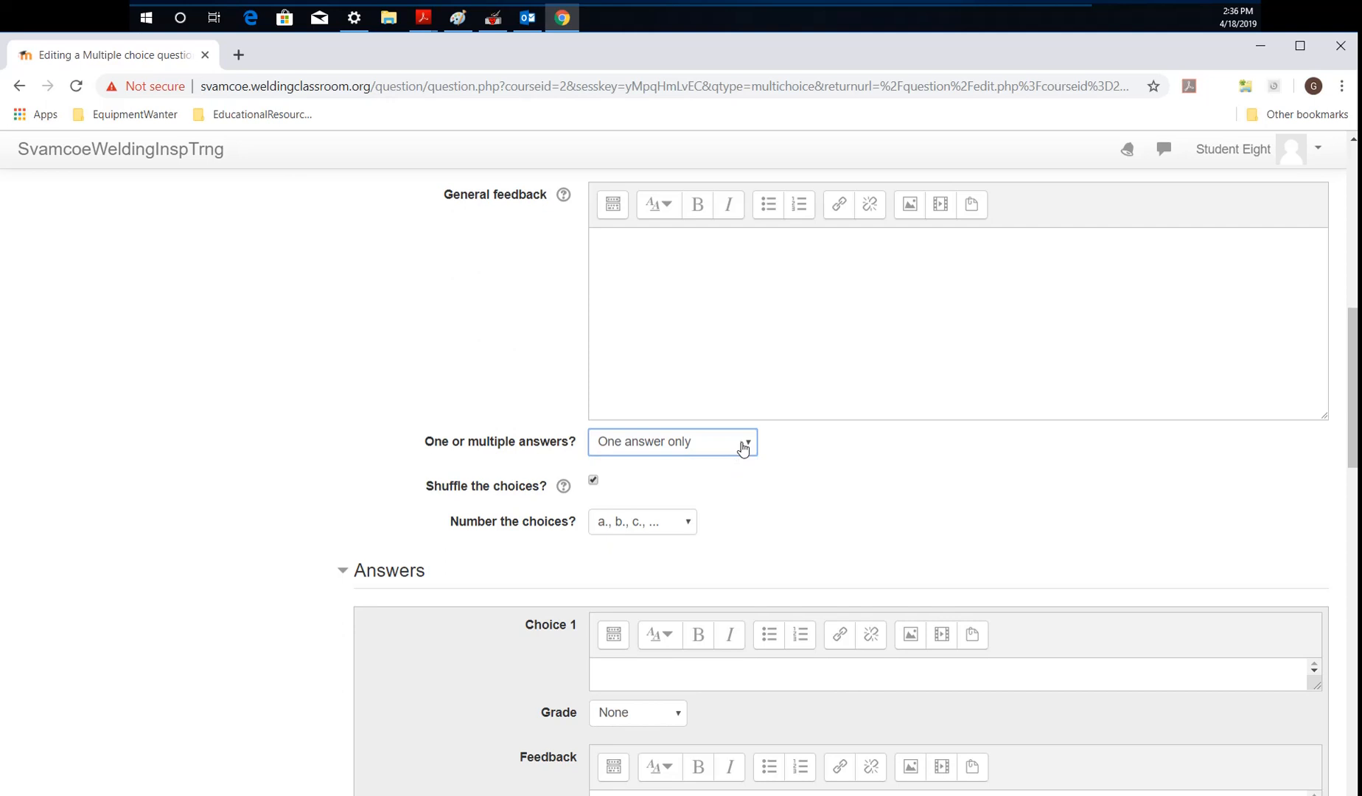
pyautogui.scroll(-2, 716, 468)
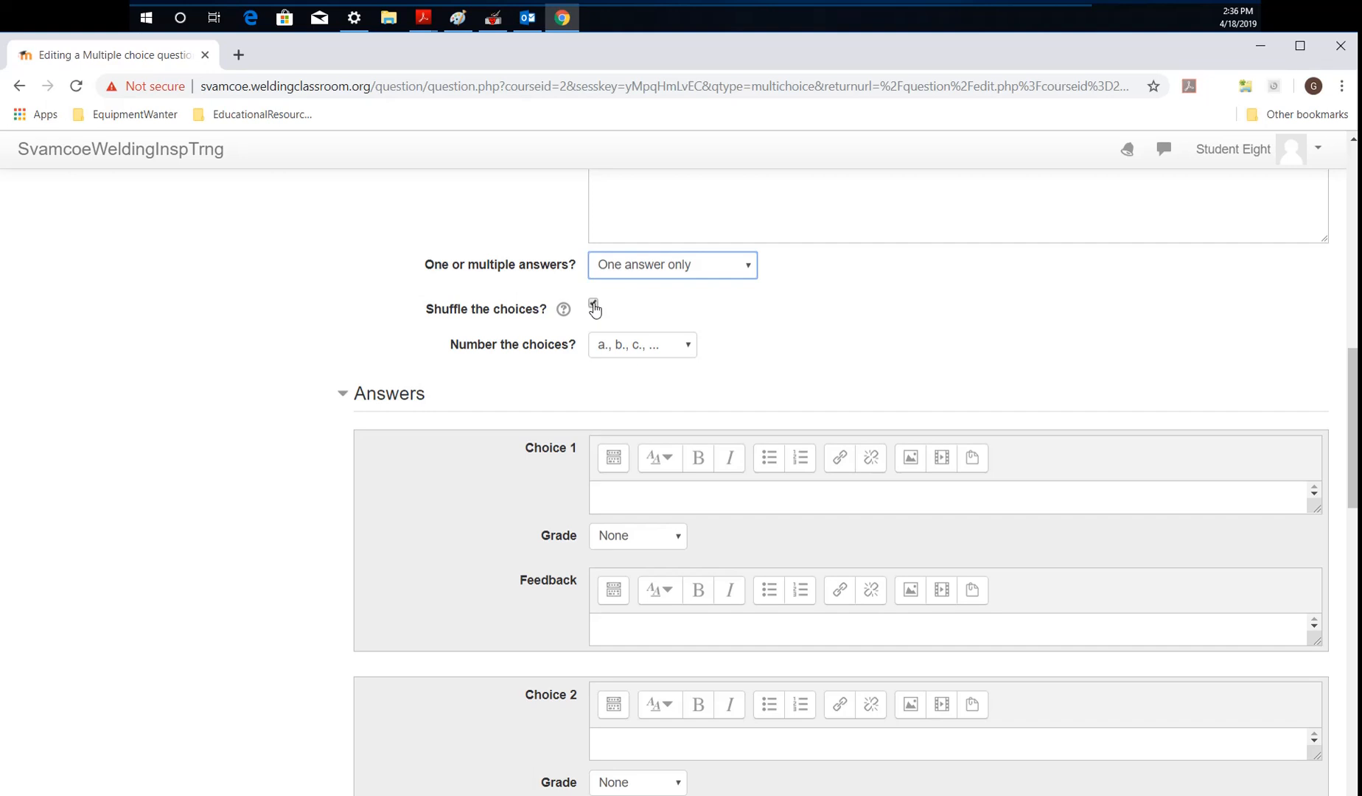
# Enter "70000 KSI" as Choice 1 and "70000 PSI" as Choice 2
pyautogui.click(748, 504)
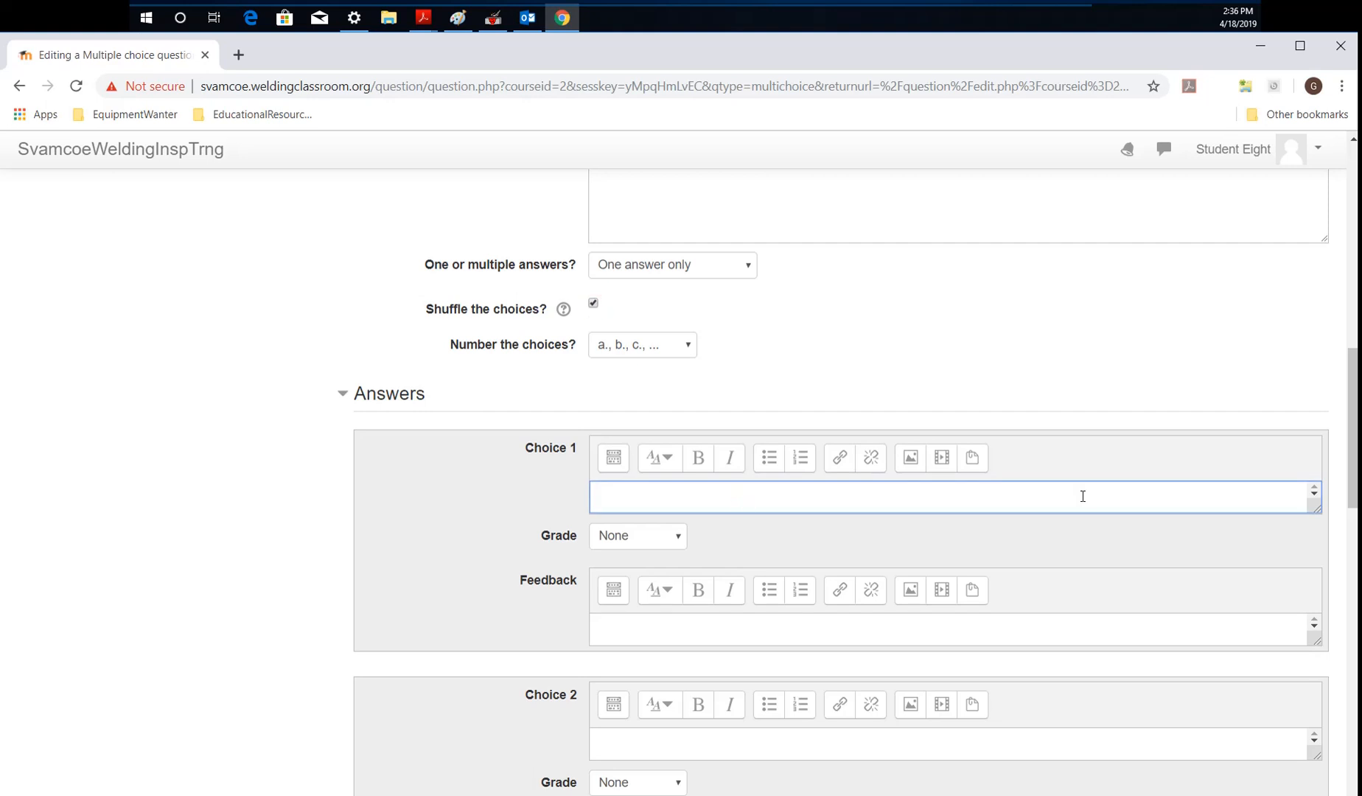
pyautogui.write('70000 KSI')
pyautogui.click(682, 752)
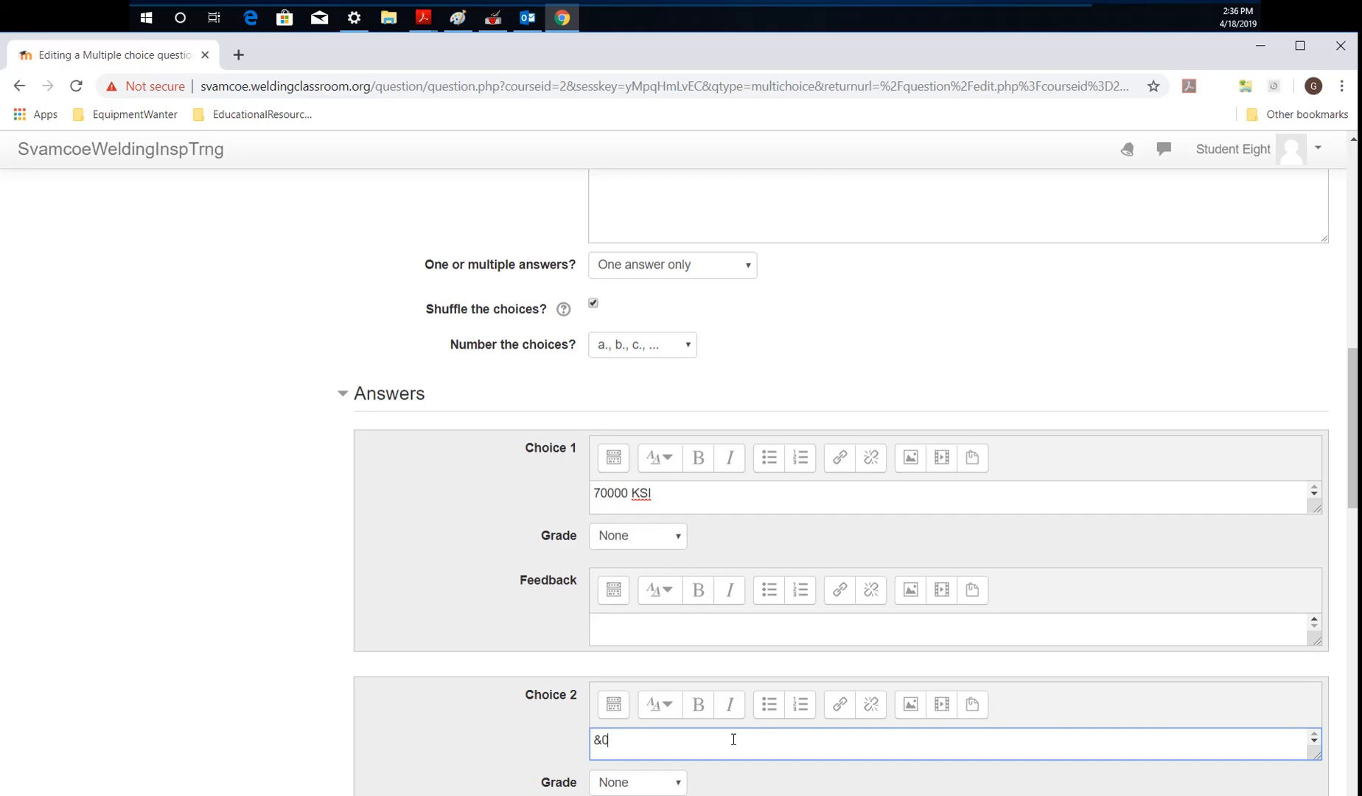
pyautogui.write('&0')
pyautogui.press('BackSpace')
pyautogui.press('BackSpace')
pyautogui.write('70000 PSI')
# Enter "700 KPA" as Choice 3 and "None of the above" as Choice 4
pyautogui.scroll(-2, 721, 654)
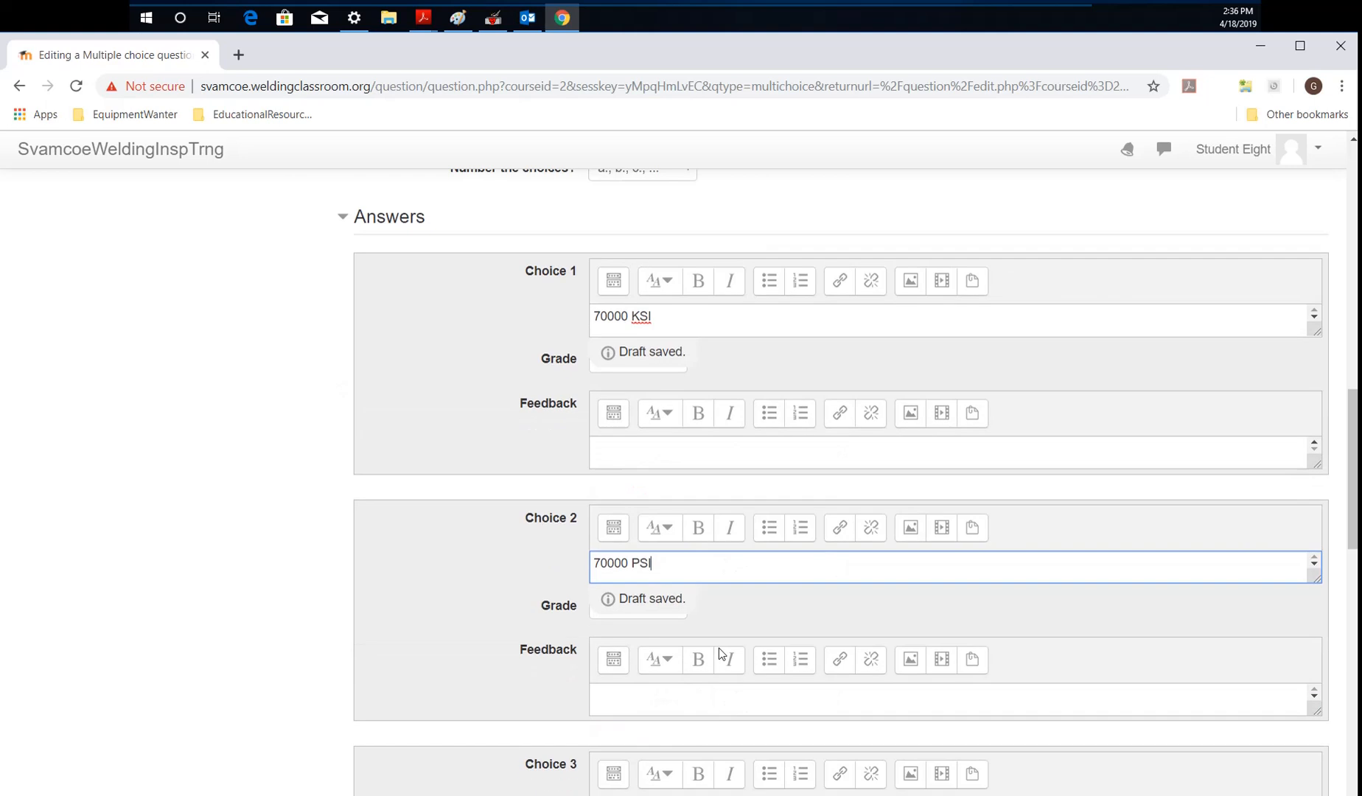
pyautogui.scroll(-3, 669, 730)
pyautogui.click(646, 558)
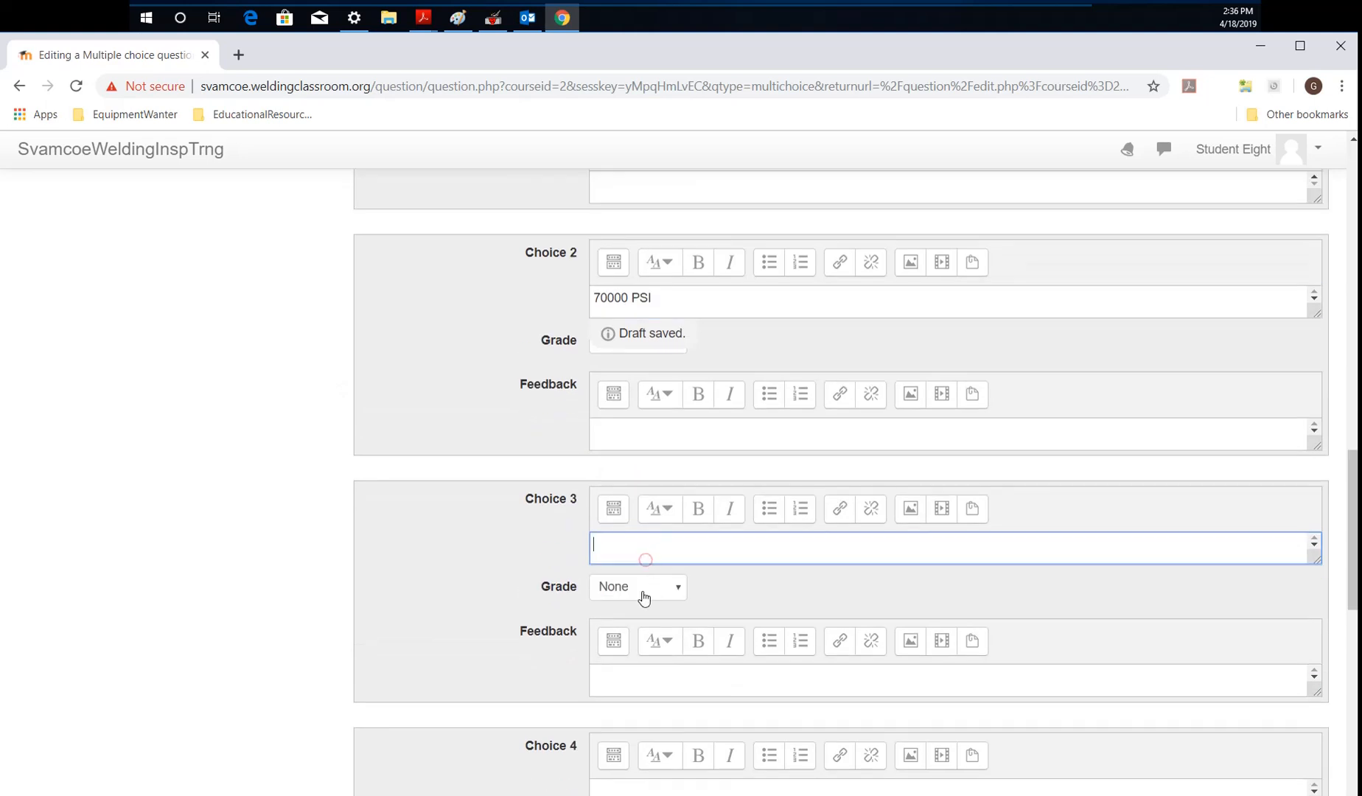
pyautogui.write('700 KPA')
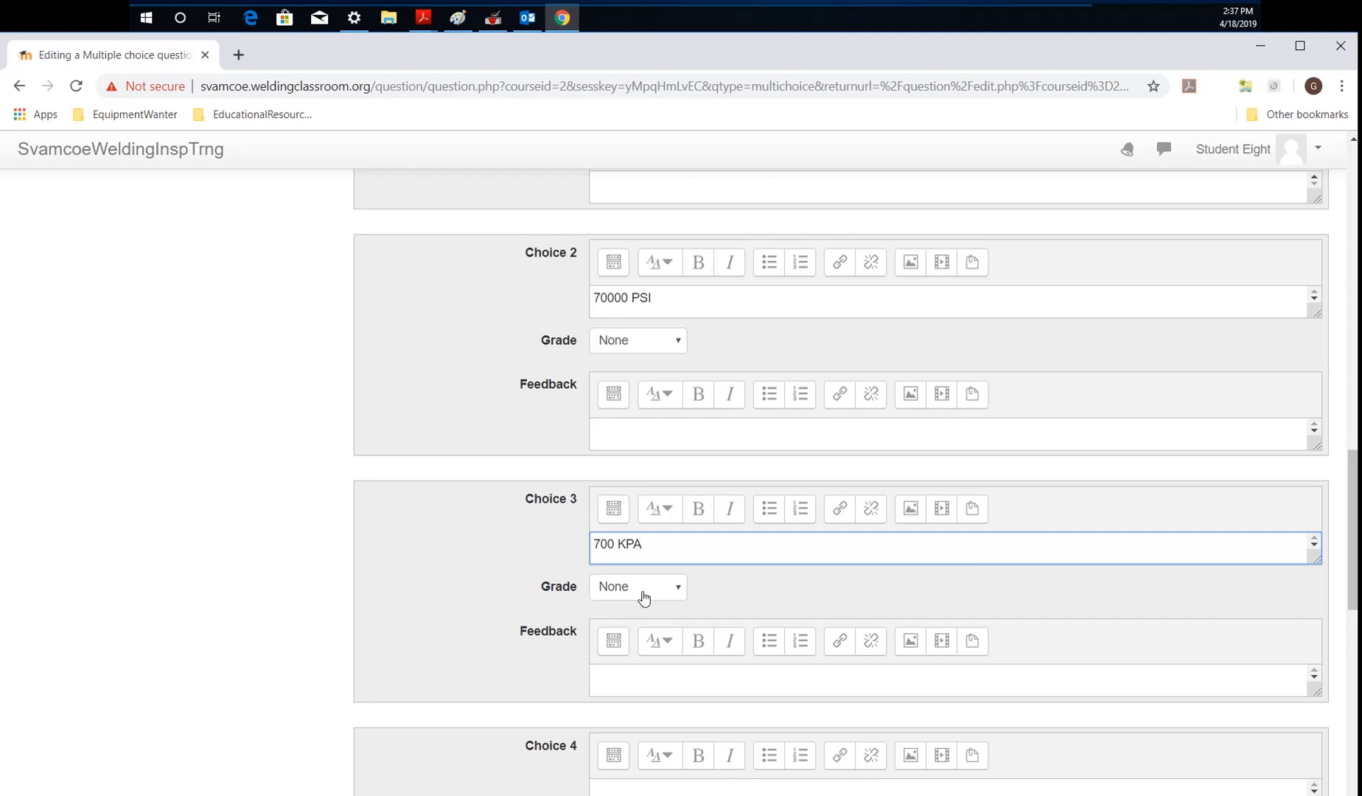
pyautogui.scroll(-4, 643, 598)
pyautogui.click(626, 419)
pyautogui.click(632, 449)
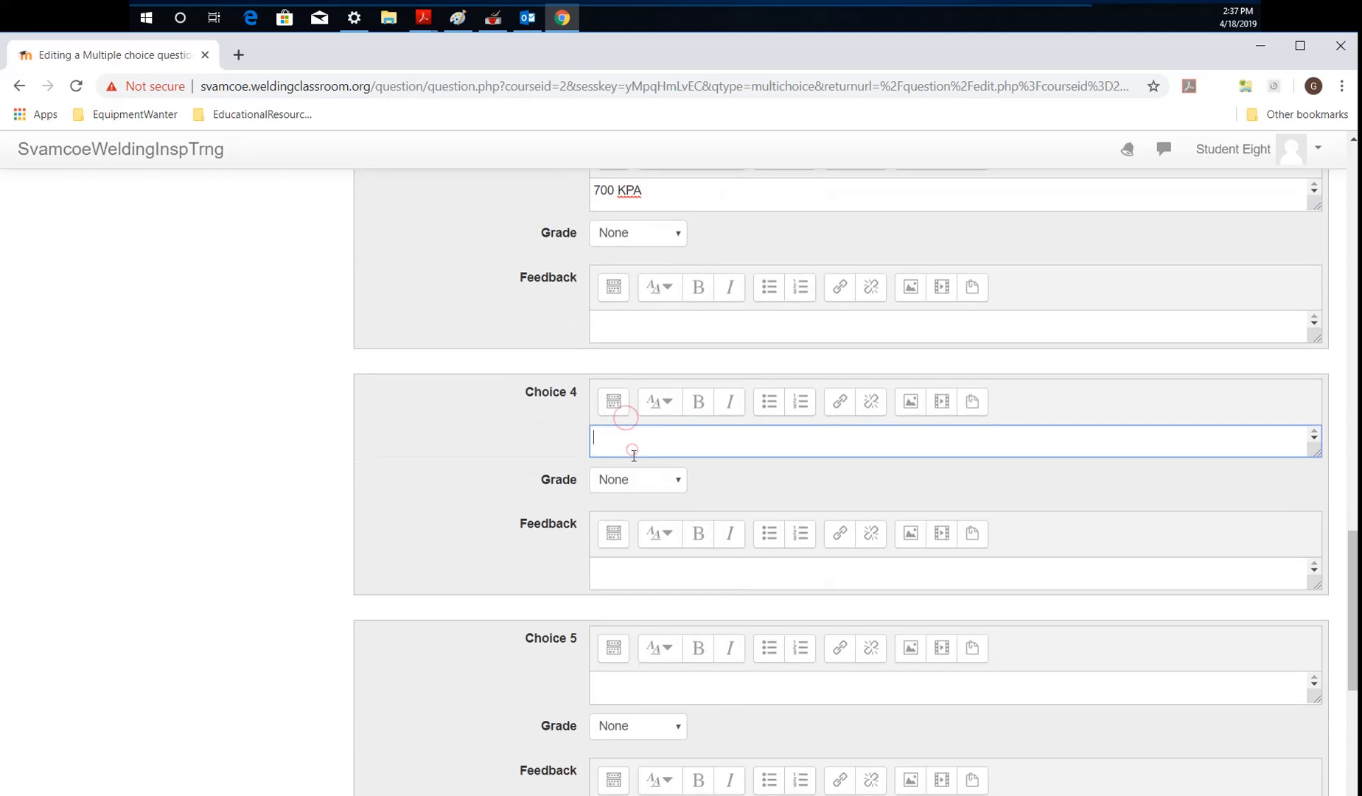
pyautogui.write('None of the above')
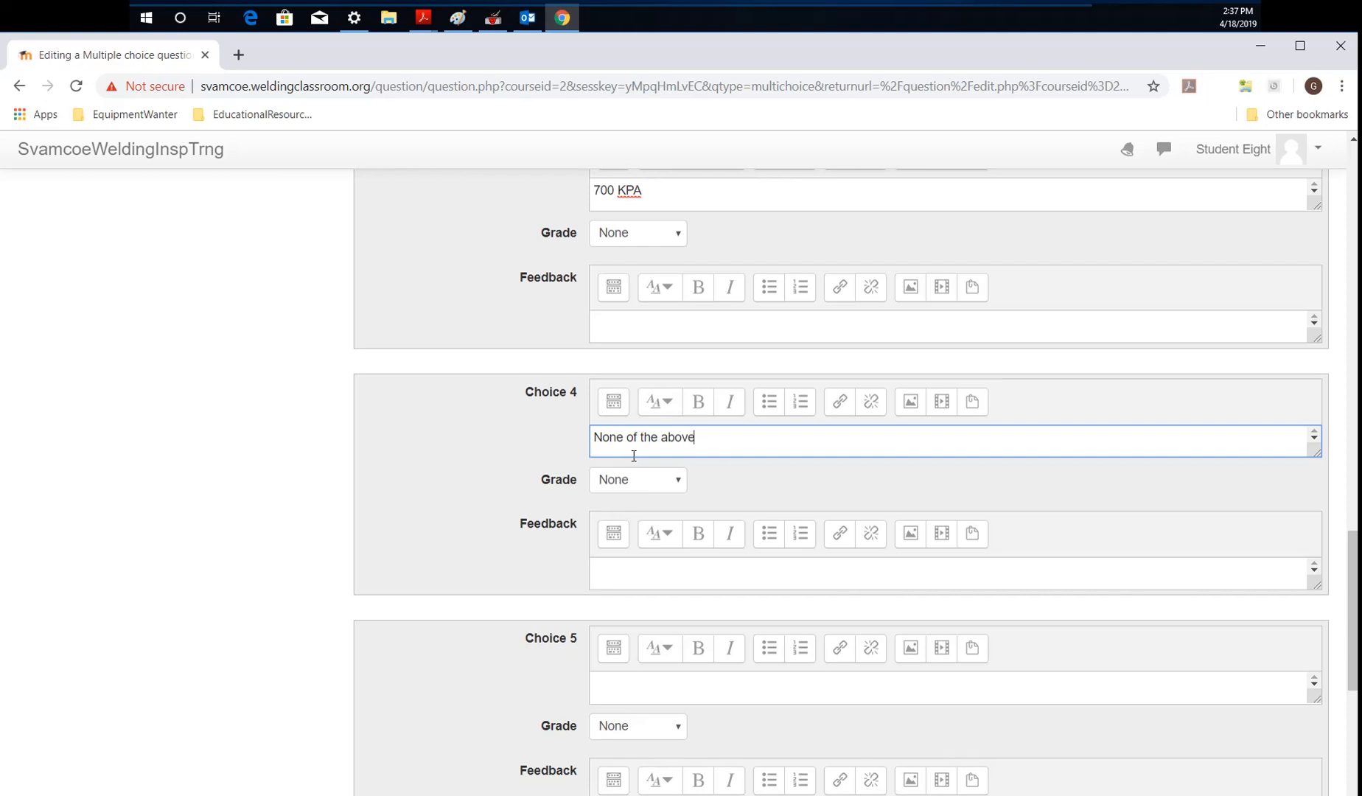
# Set the grade of Choice 2 to 100% and turn off shuffling of the choices
pyautogui.scroll(4, 635, 490)
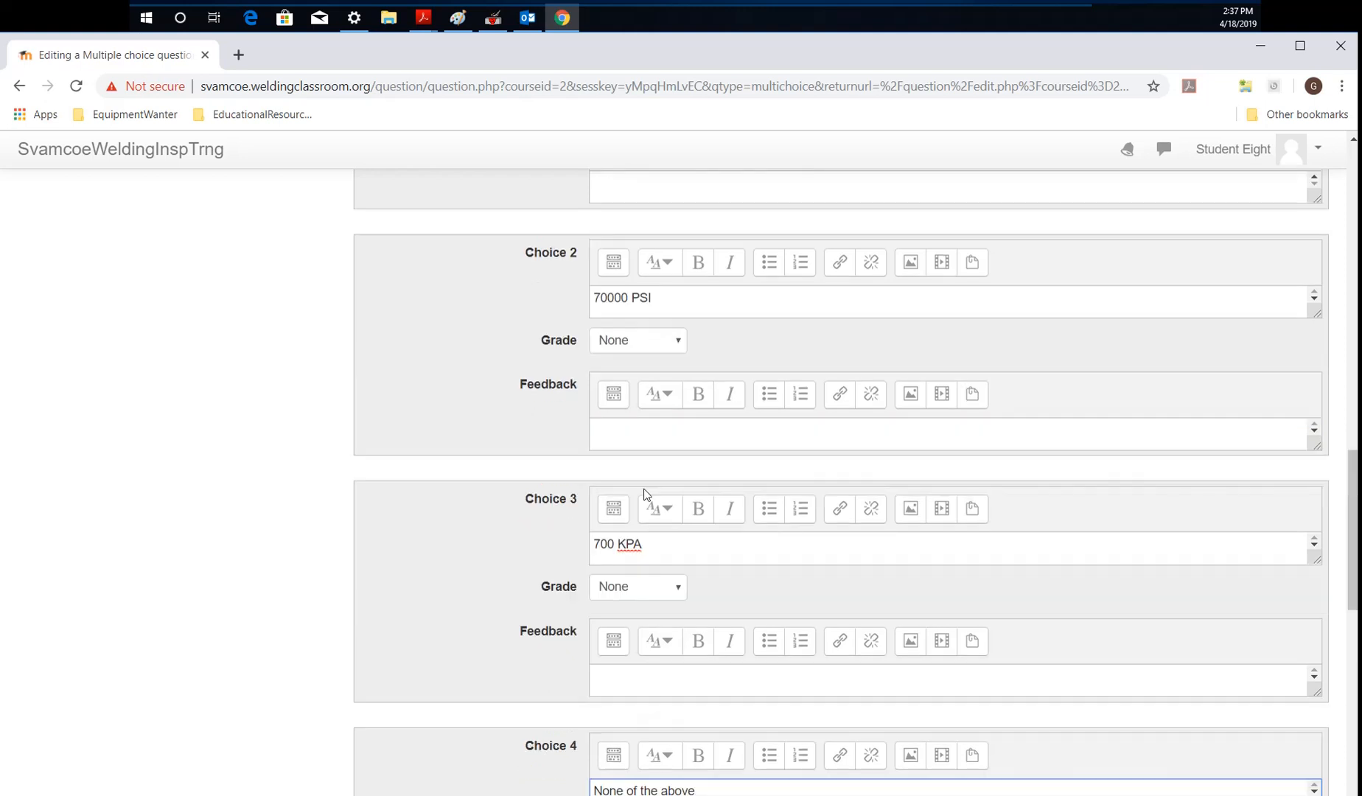
pyautogui.click(677, 347)
pyautogui.scroll(8, 676, 371)
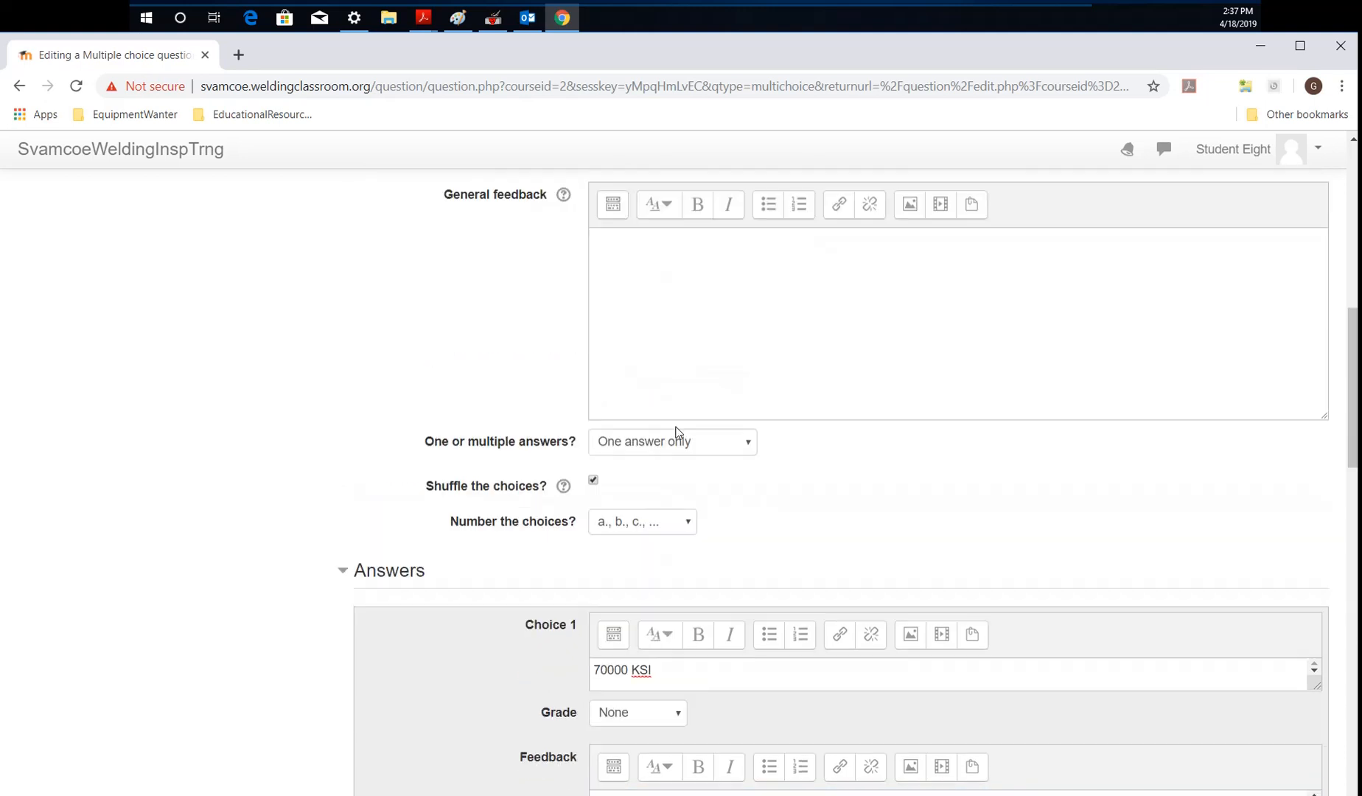
pyautogui.click(594, 480)
# Expand the combined feedback section and review its responses for correct, partially correct and incorrect answers
pyautogui.scroll(-15, 906, 480)
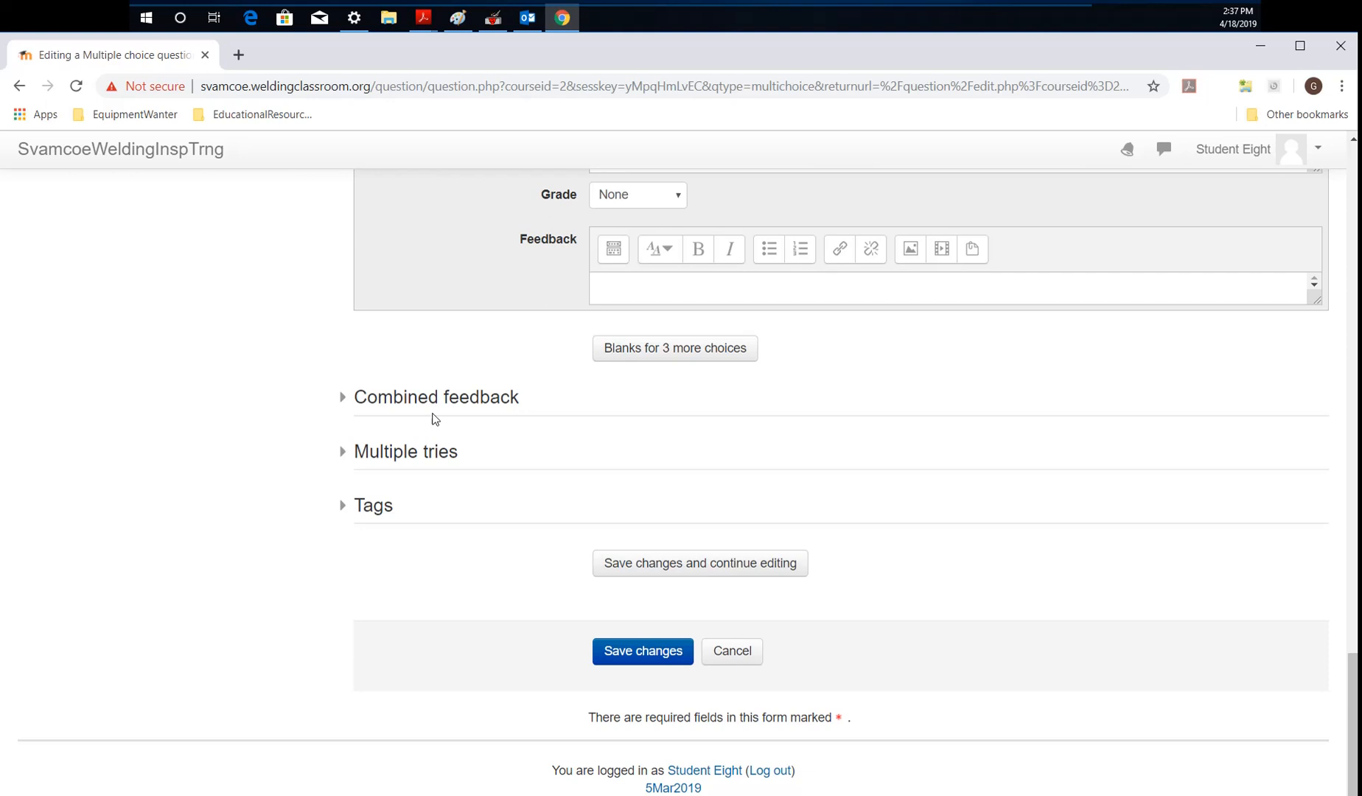
pyautogui.click(450, 396)
pyautogui.scroll(-3, 876, 498)
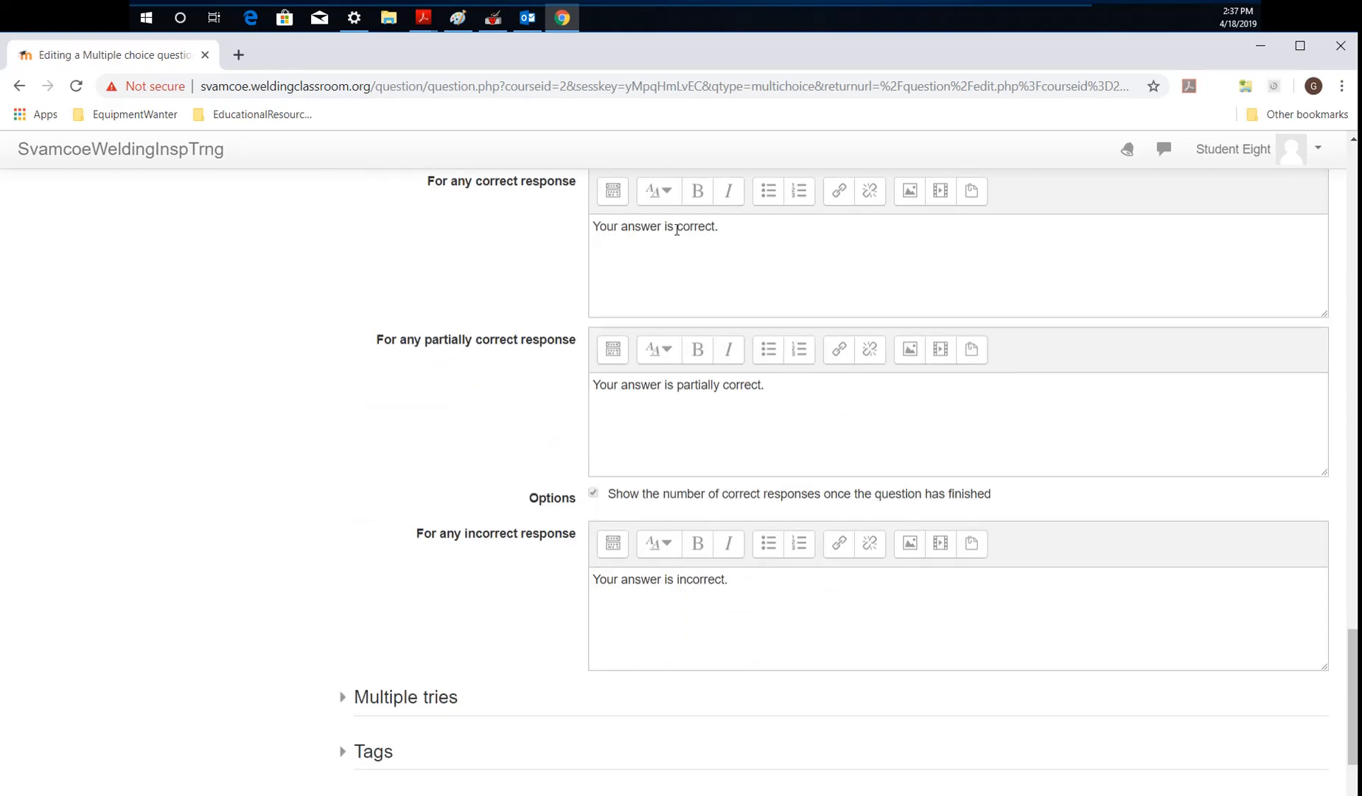
pyautogui.scroll(-3, 889, 399)
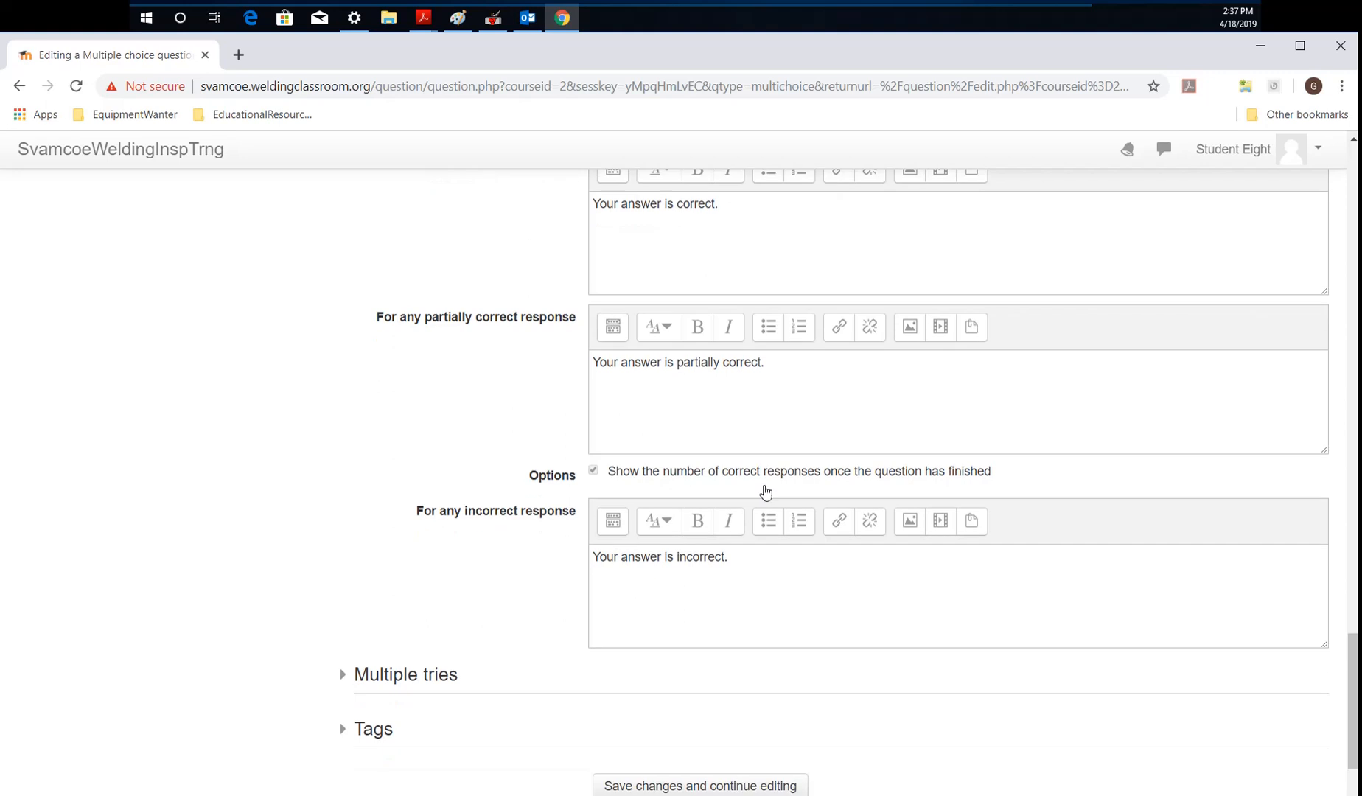
# Enter the feedback "Sorry, thats not the case. Take a look in the WIT Book." for Choice 1
pyautogui.scroll(10, 784, 474)
pyautogui.scroll(10, 801, 458)
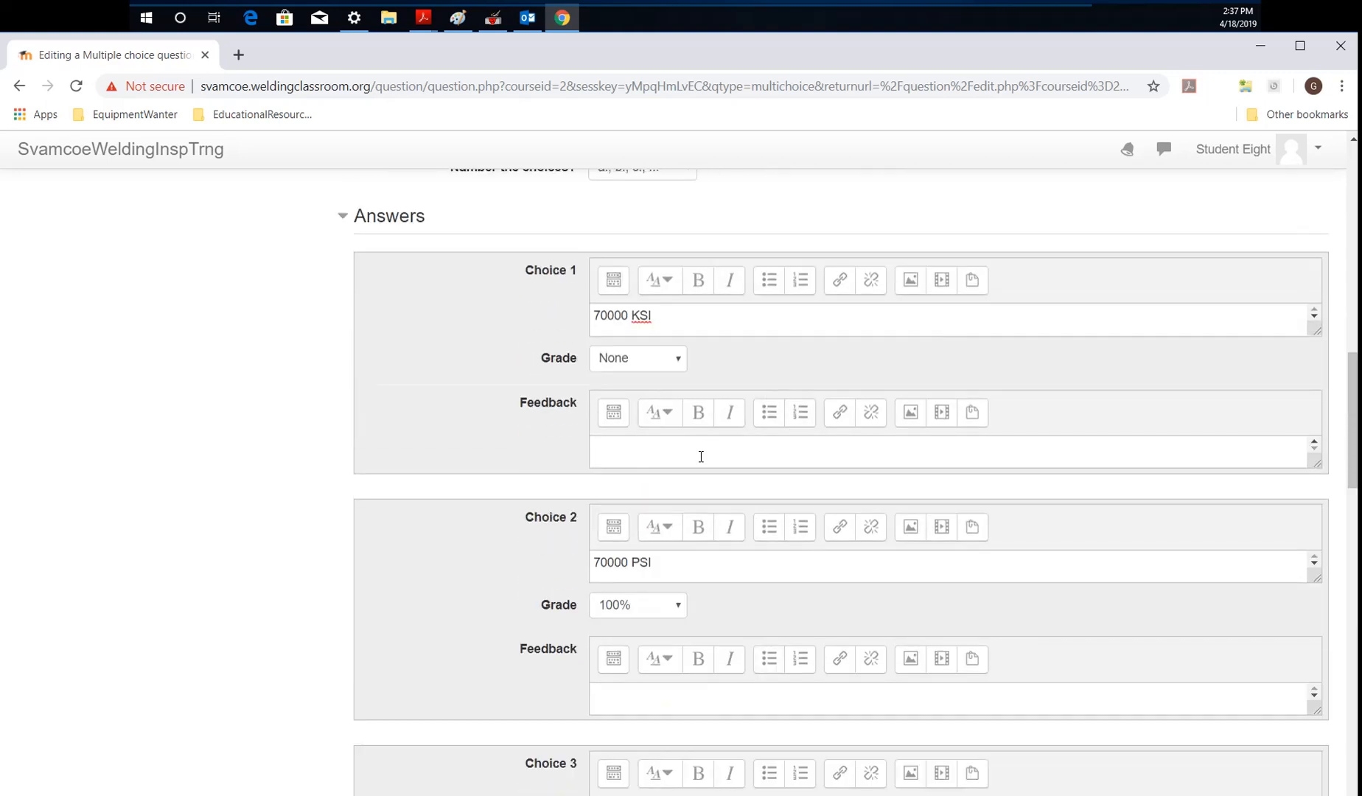
pyautogui.click(701, 456)
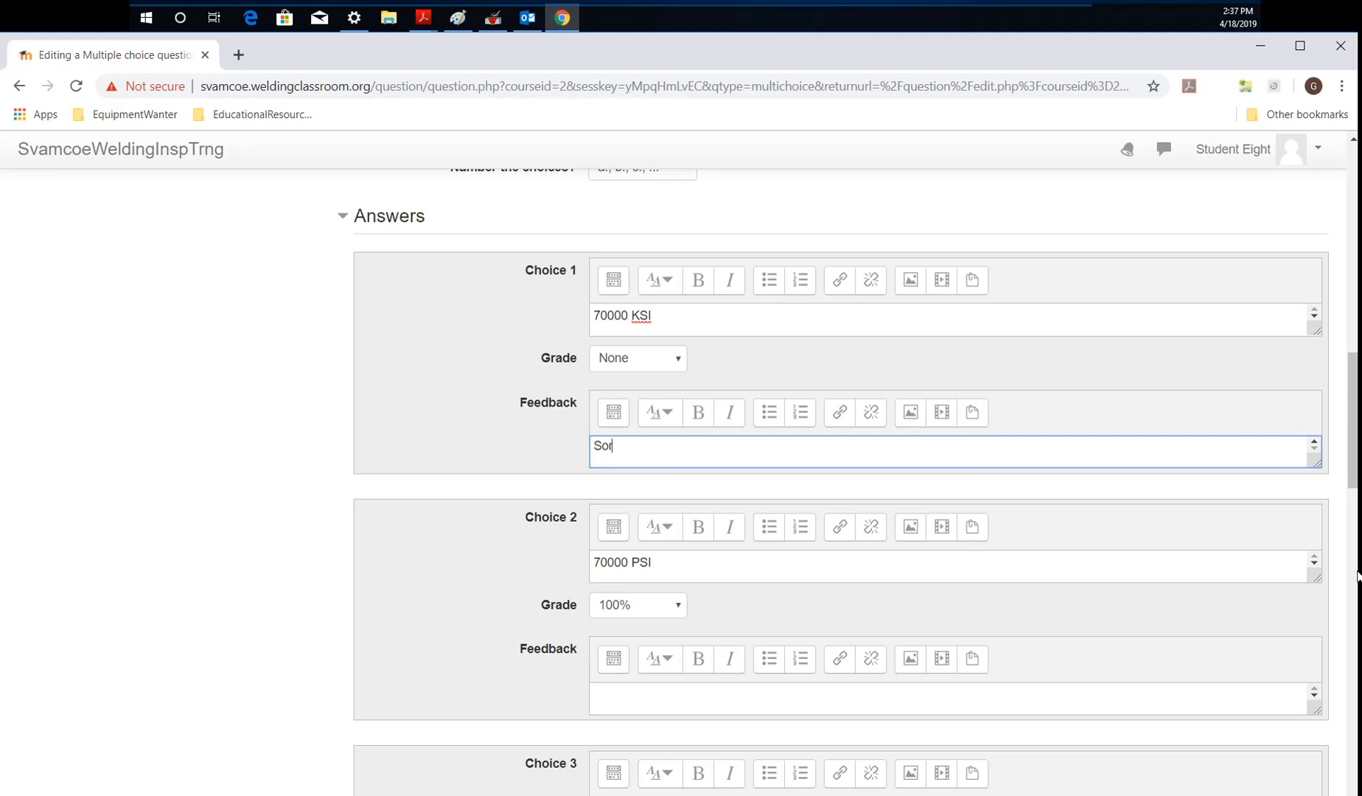
pyautogui.write('Sorry, thats not the case. Take a lo')
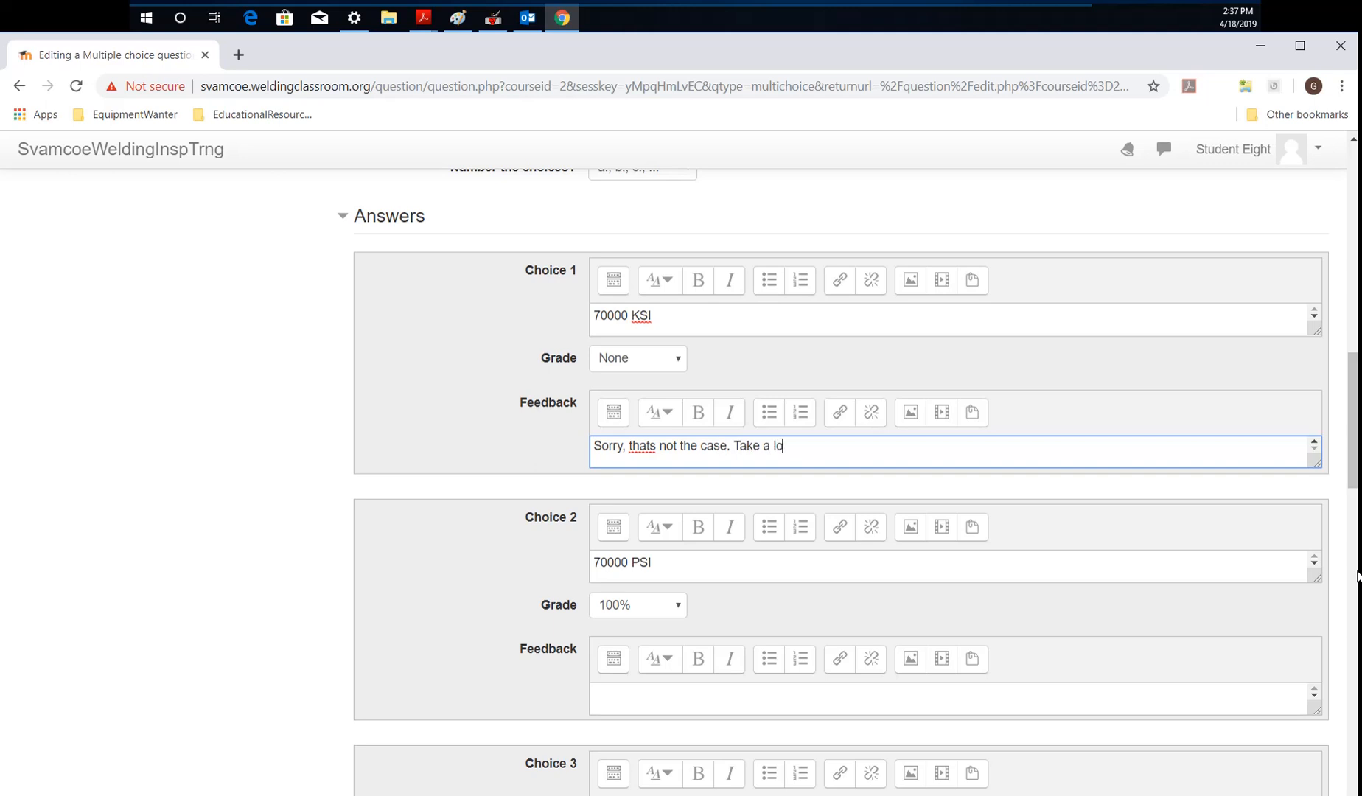
pyautogui.write('ok in the WIT Book.')
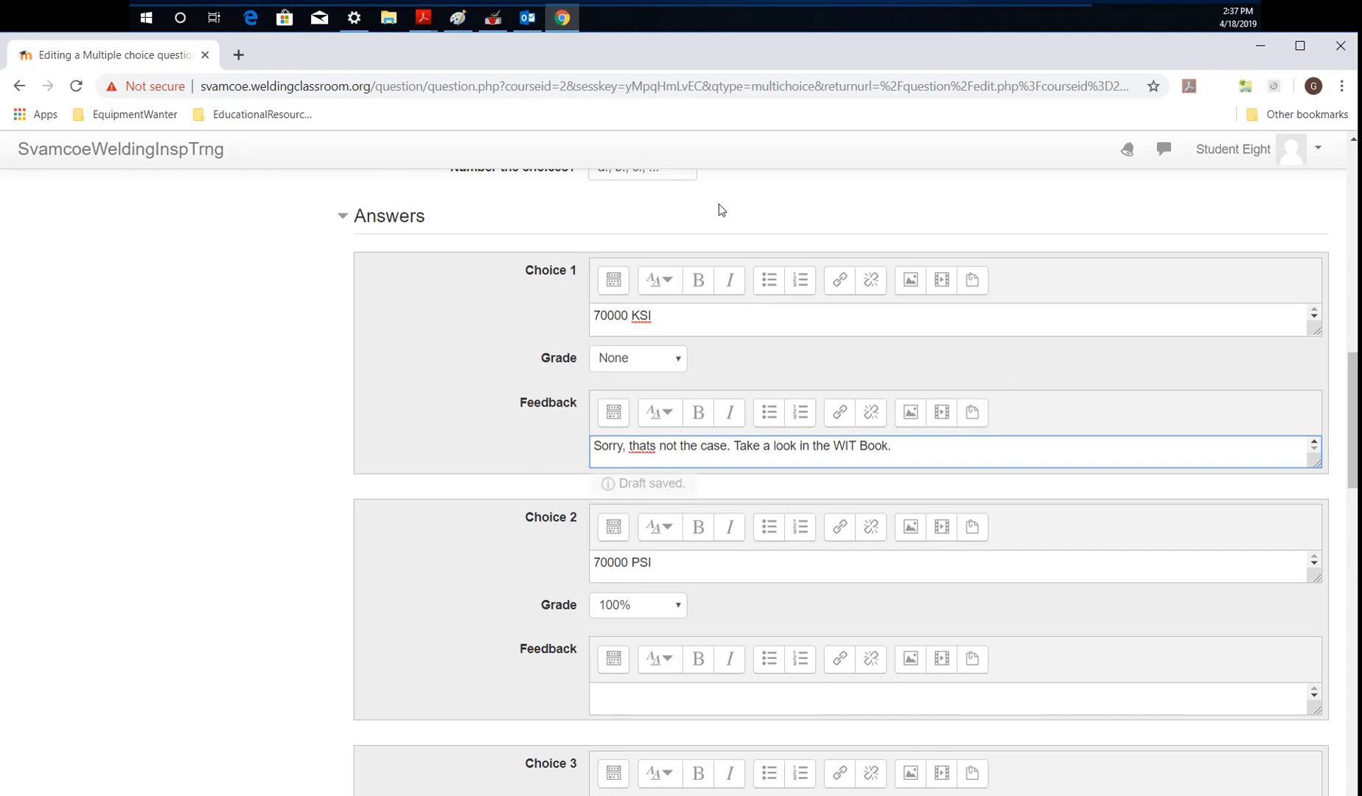
# Search Google for "E7018 Numbering" in a new browser tab
pyautogui.click(238, 55)
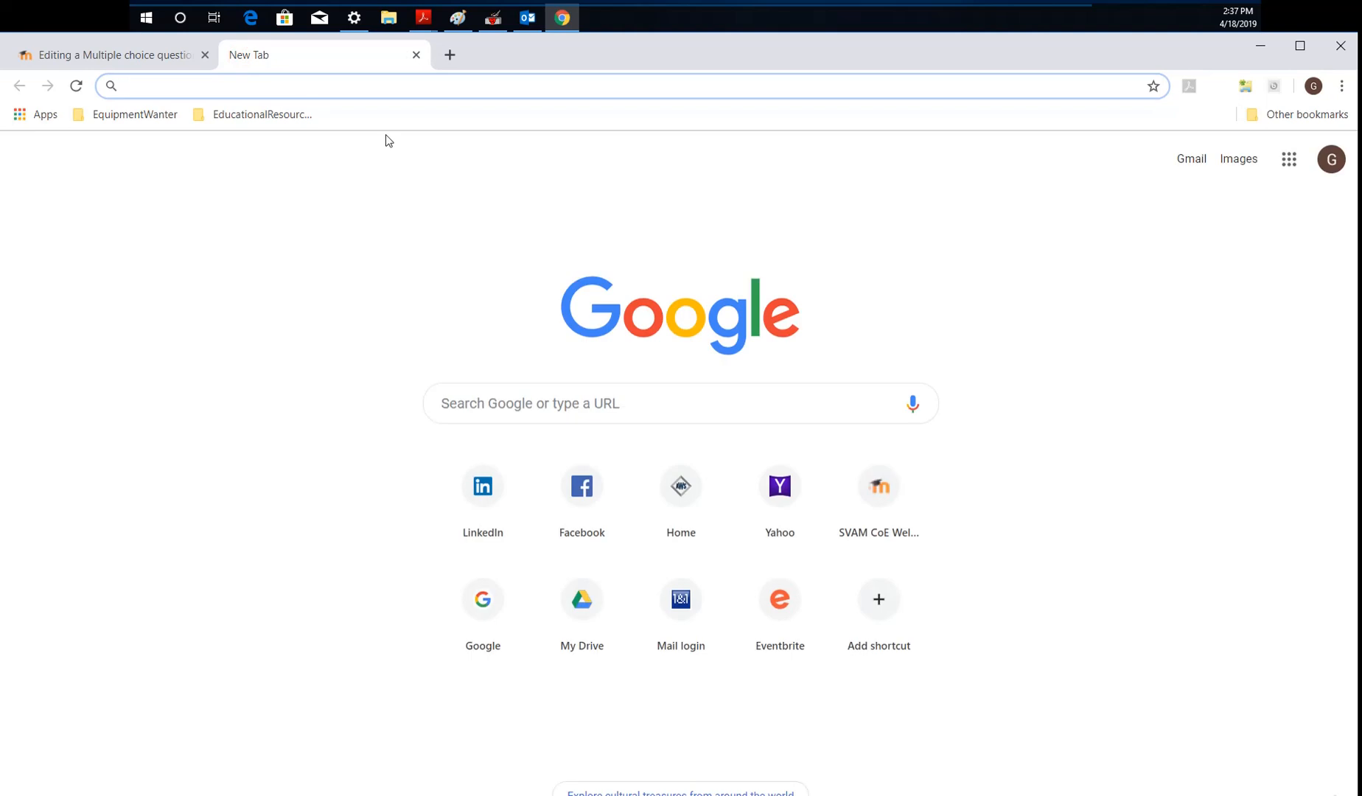
pyautogui.write('E7018')
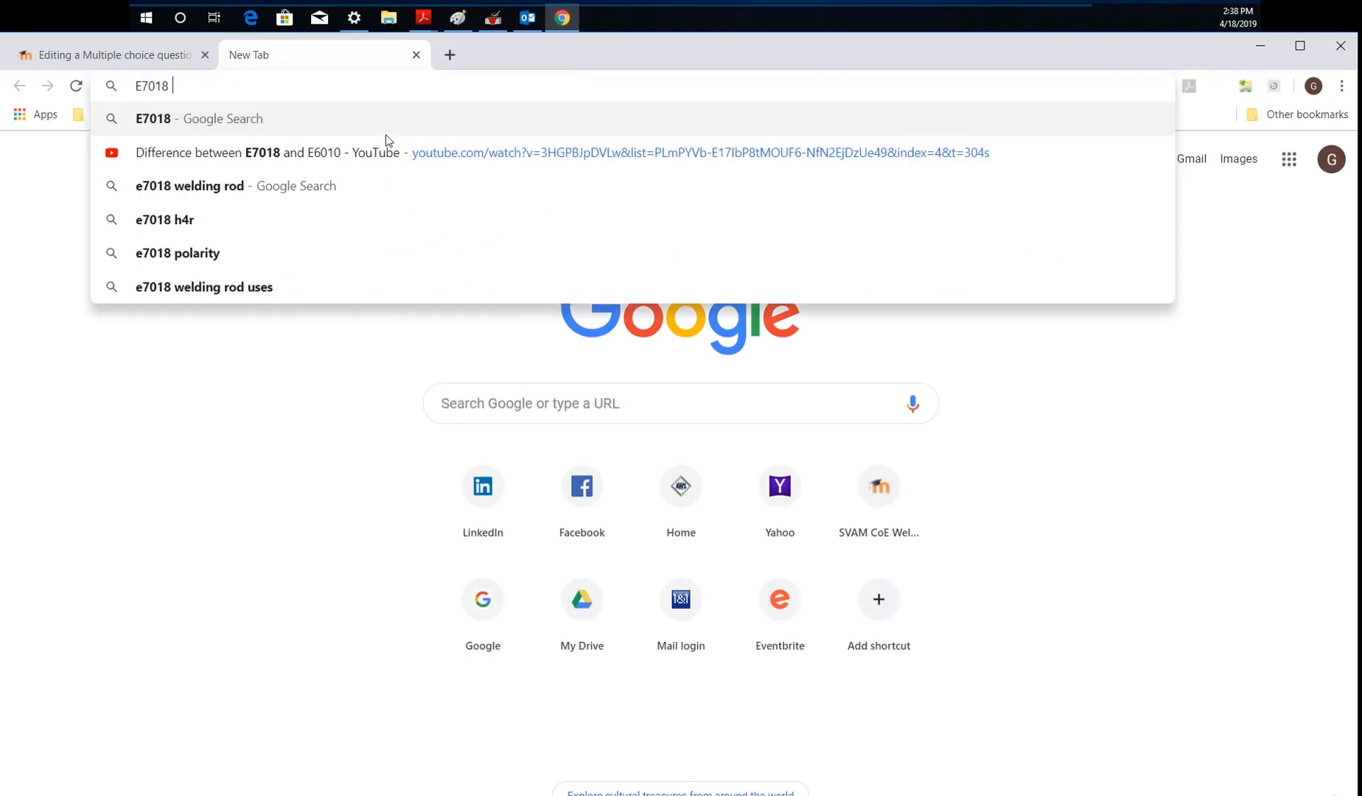
pyautogui.write(' Numbering')
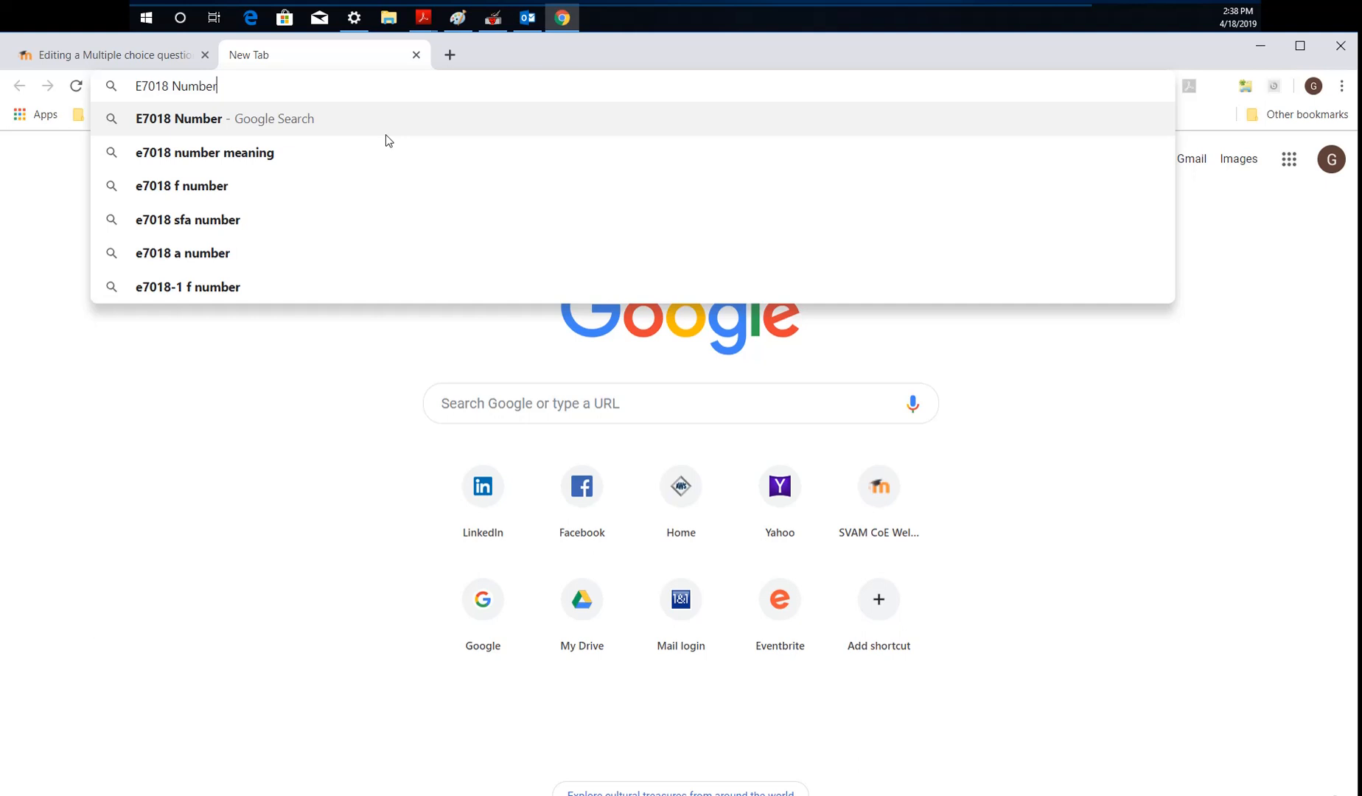
pyautogui.press('Return')
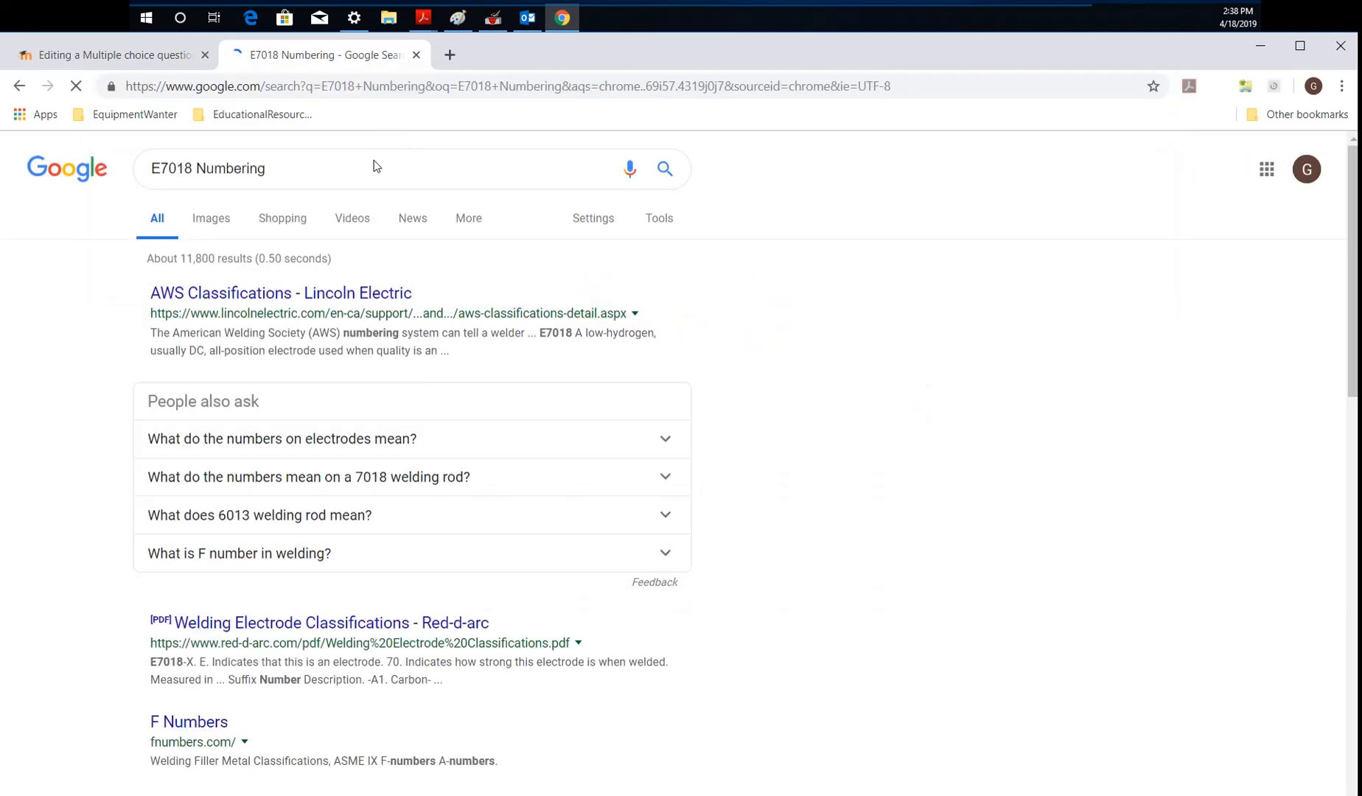
# Open the Lincoln Electric AWS Classifications search result and copy its web address
pyautogui.click(313, 288)
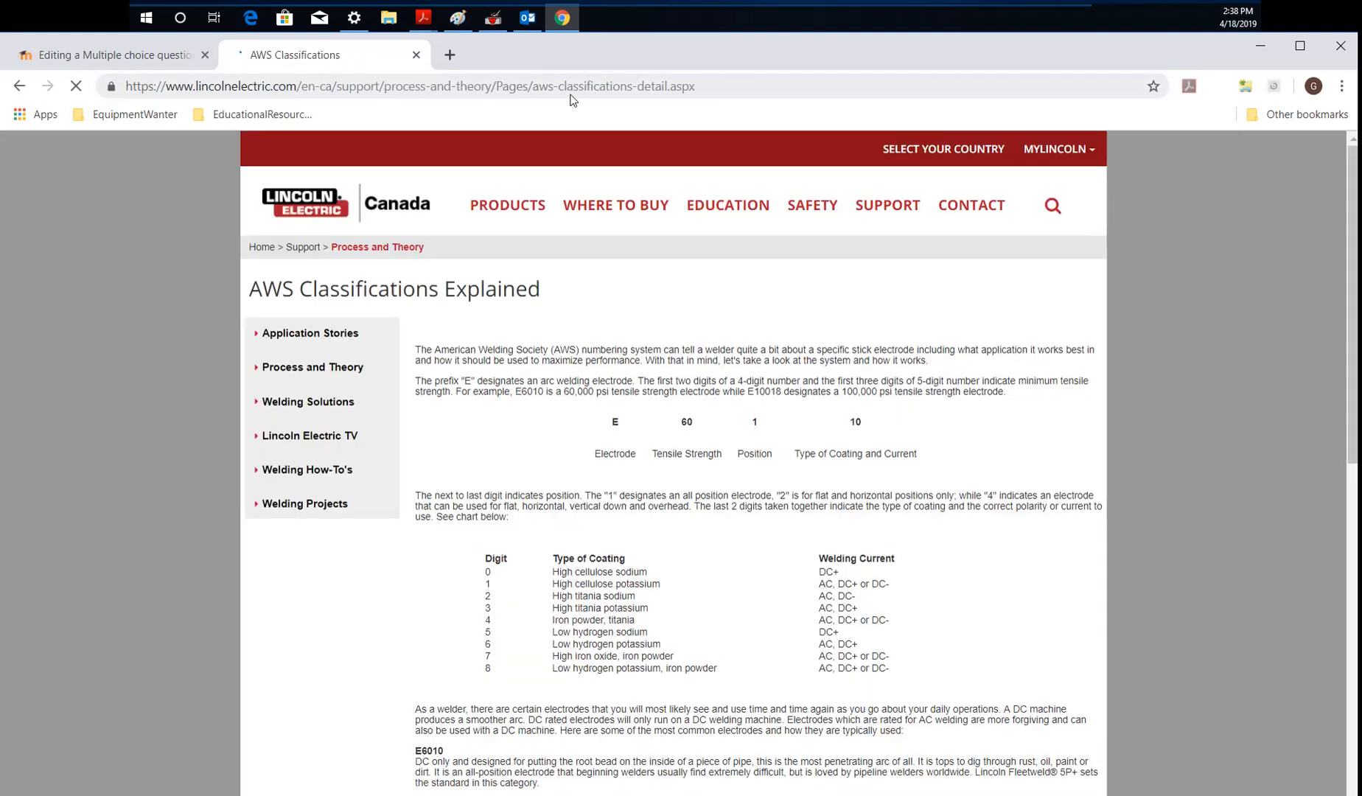
pyautogui.rightClick(572, 87)
pyautogui.click(607, 187)
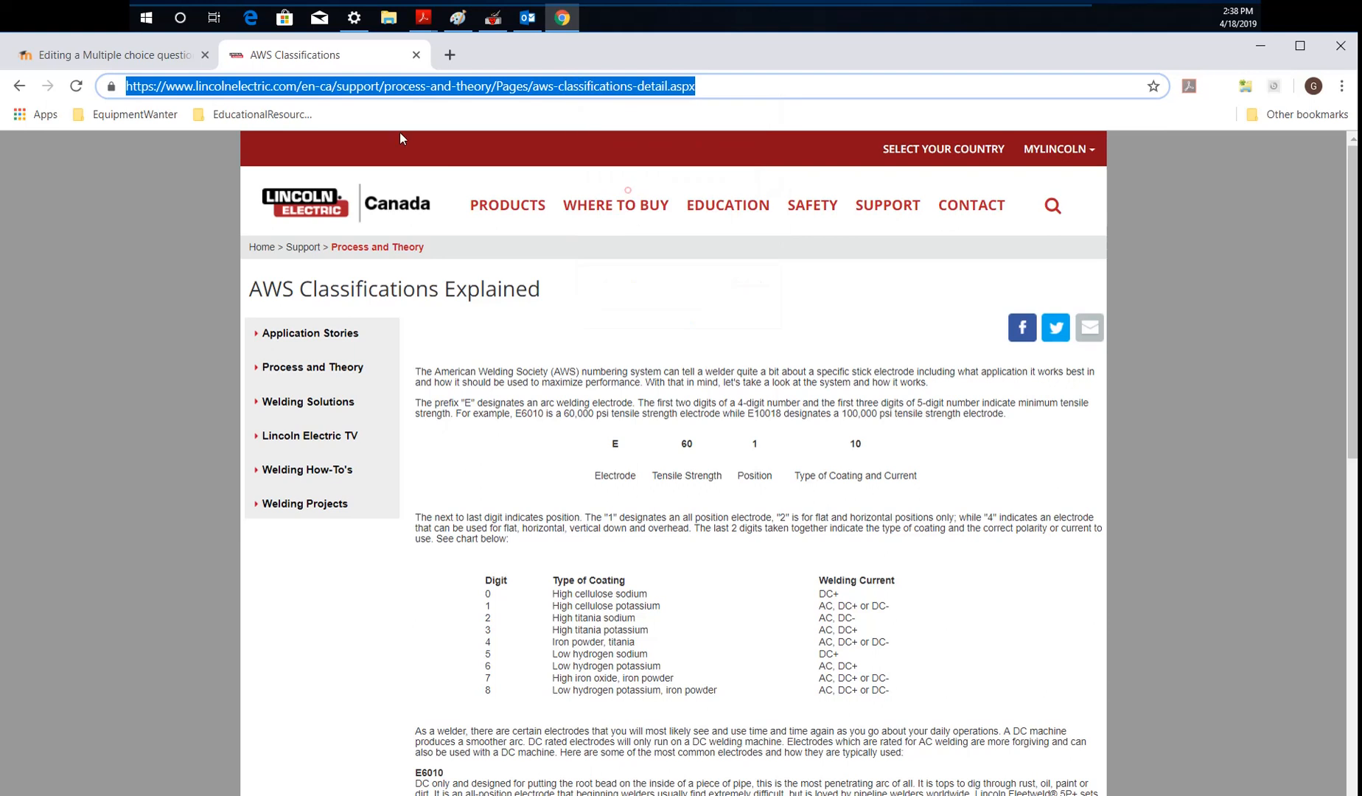
# Insert the copied Lincoln Electric address as a link at the end of Choice 1's feedback, set to open in a new window
pyautogui.click(118, 54)
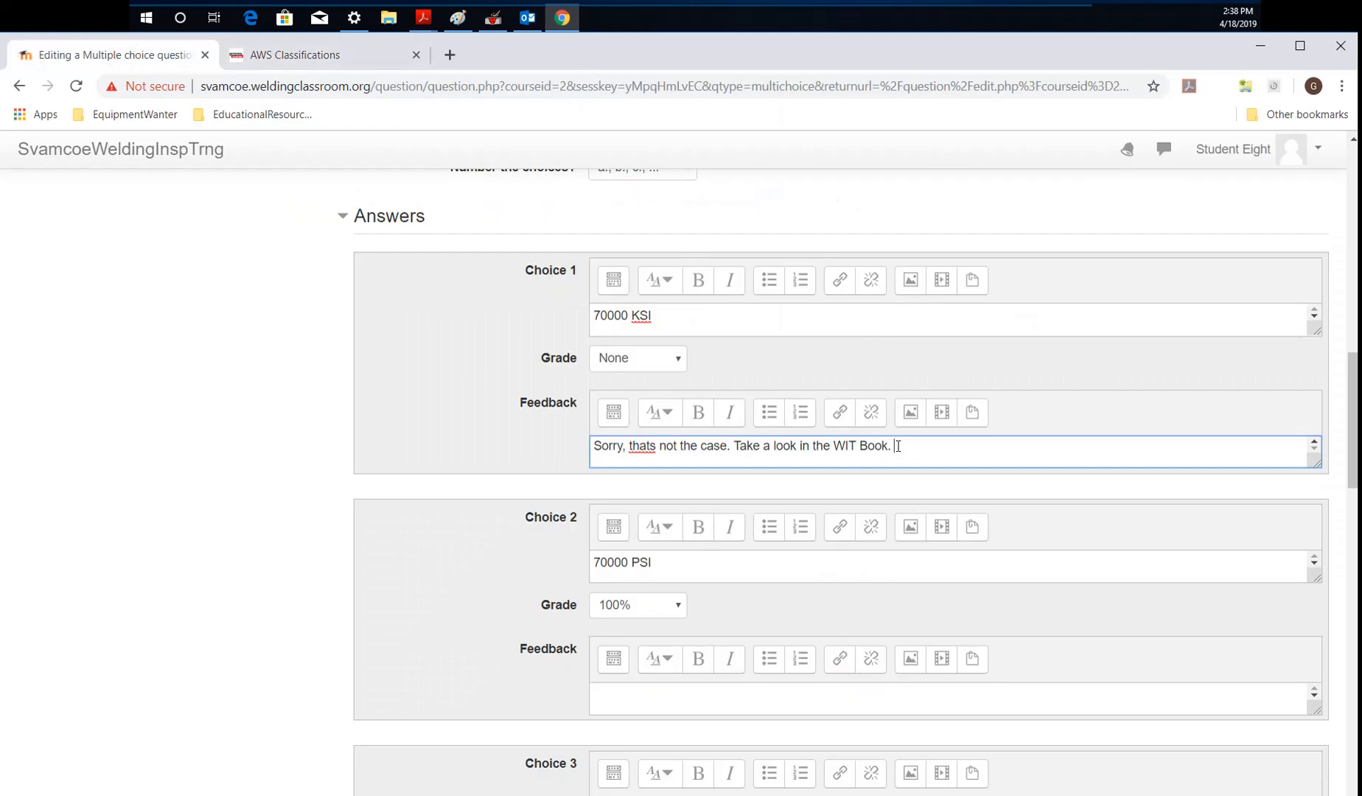
pyautogui.click(903, 447)
pyautogui.click(847, 414)
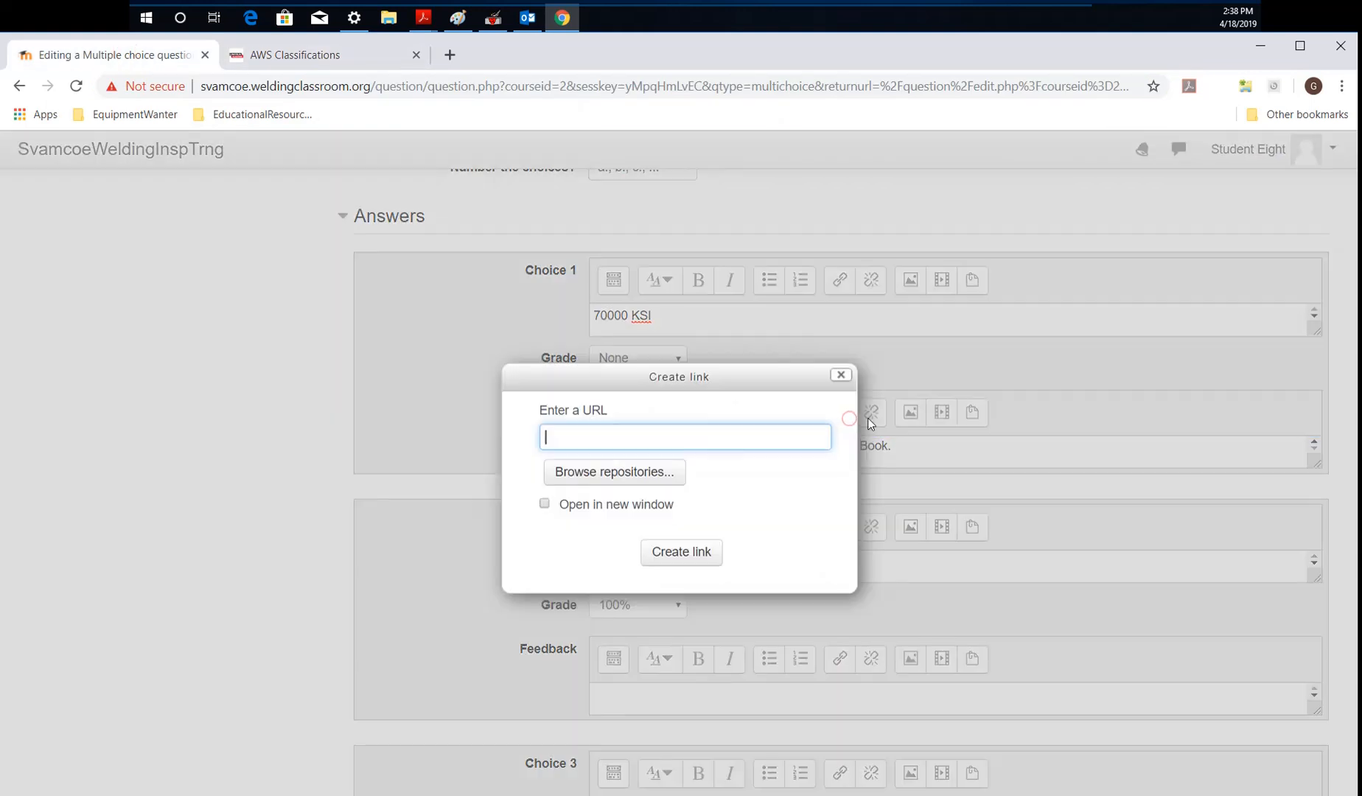
pyautogui.rightClick(670, 438)
pyautogui.click(748, 581)
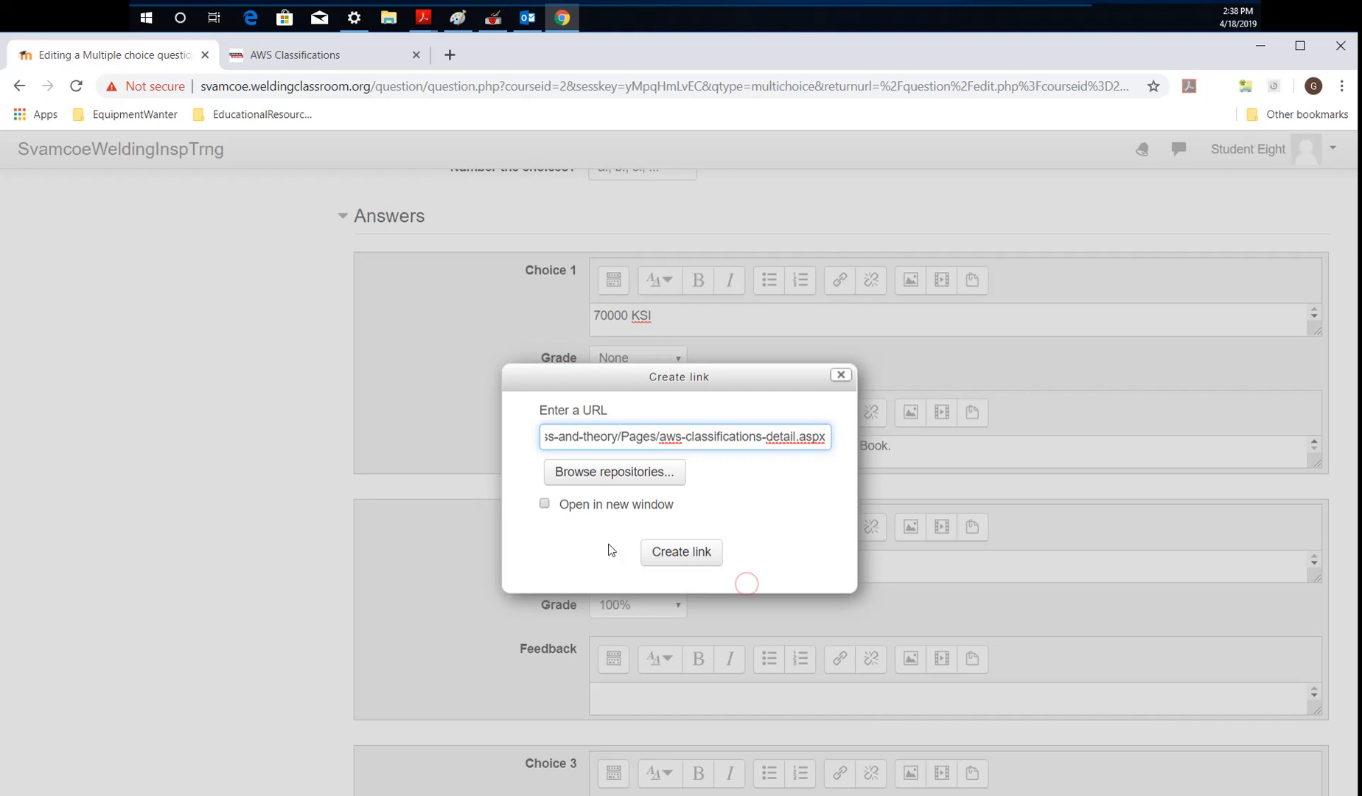
pyautogui.click(545, 504)
pyautogui.click(681, 553)
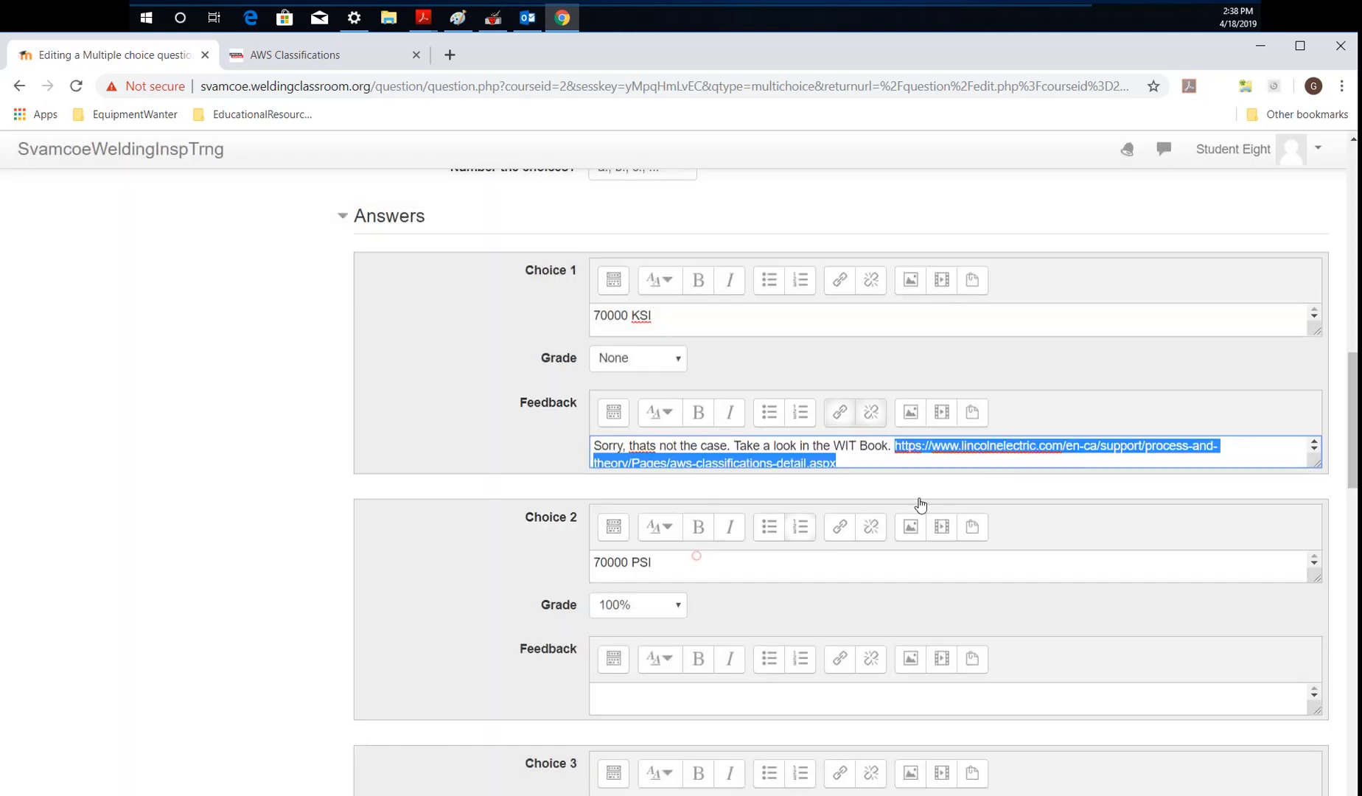
# Enter the feedback "Great Job. This is the "As-Welded" tensile strength requirement." for Choice 2
pyautogui.scroll(-1, 1013, 463)
pyautogui.scroll(2, 884, 529)
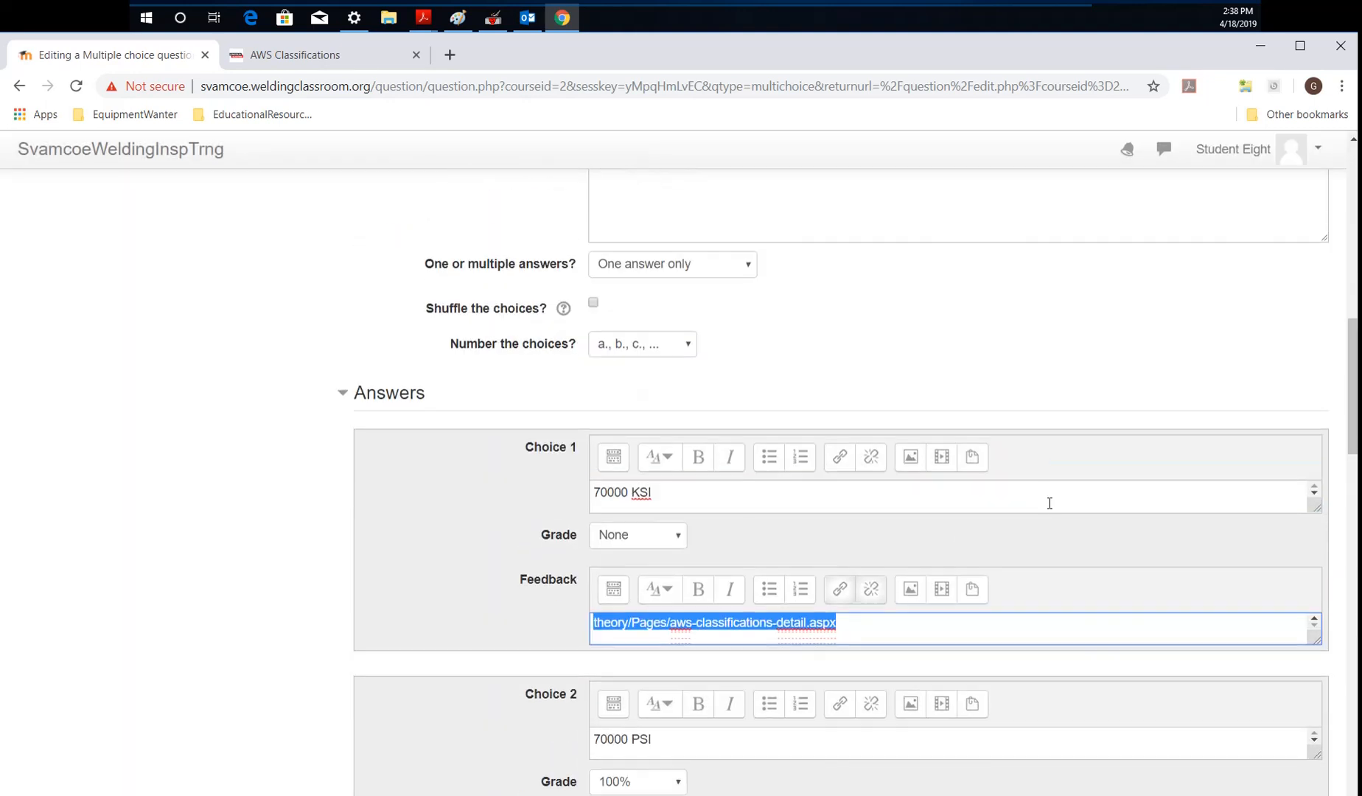
pyautogui.moveTo(1355, 349); pyautogui.dragTo(1356, 407)
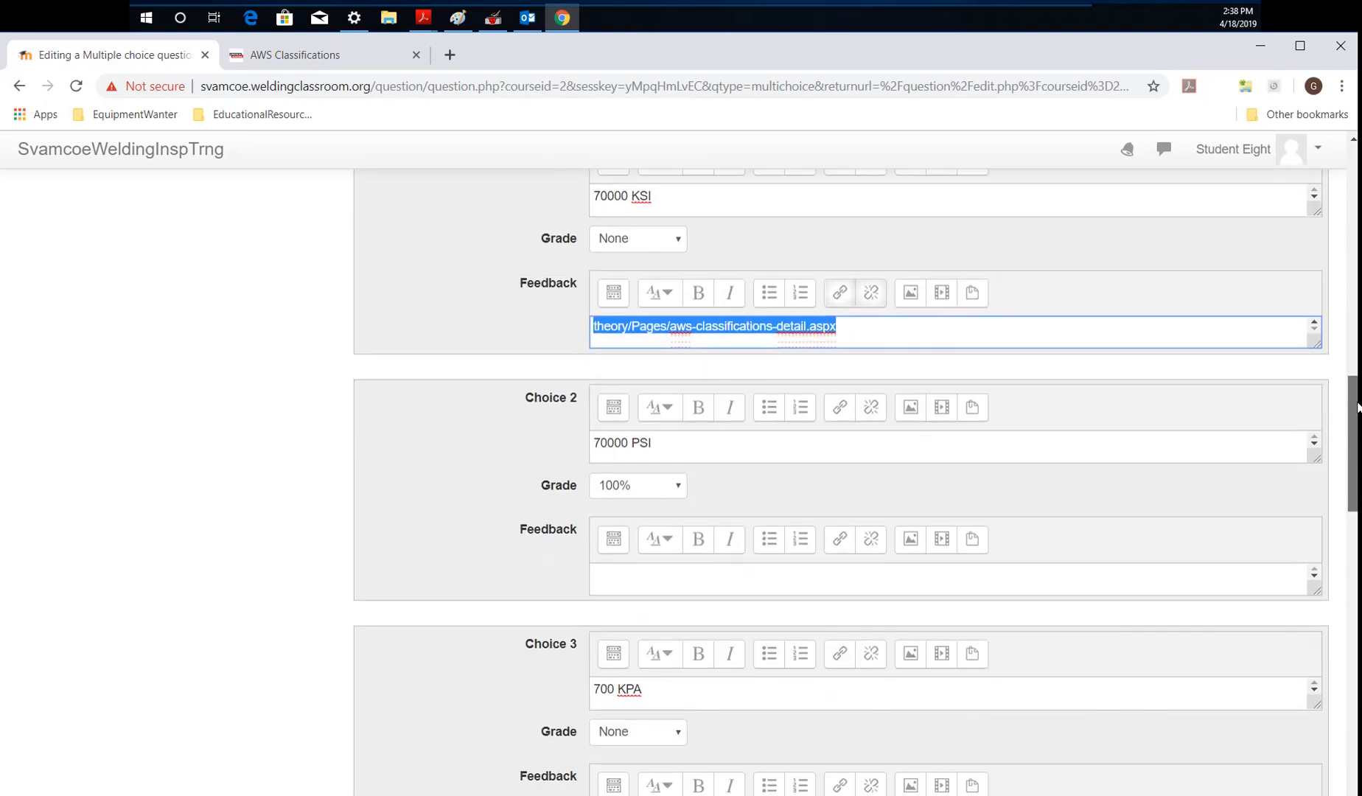
pyautogui.click(737, 580)
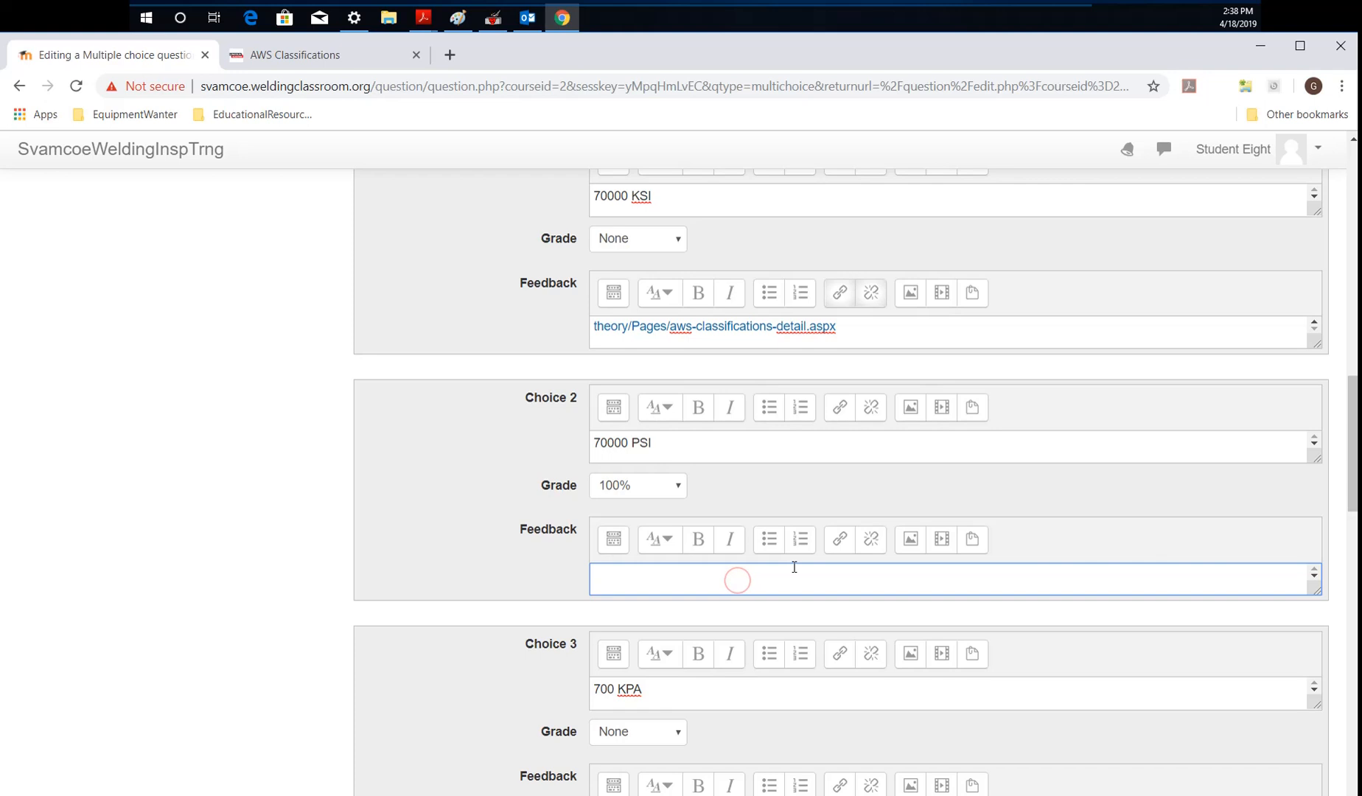
pyautogui.write('Great Job. Th')
pyautogui.write('is is the "As-Welded" tensi')
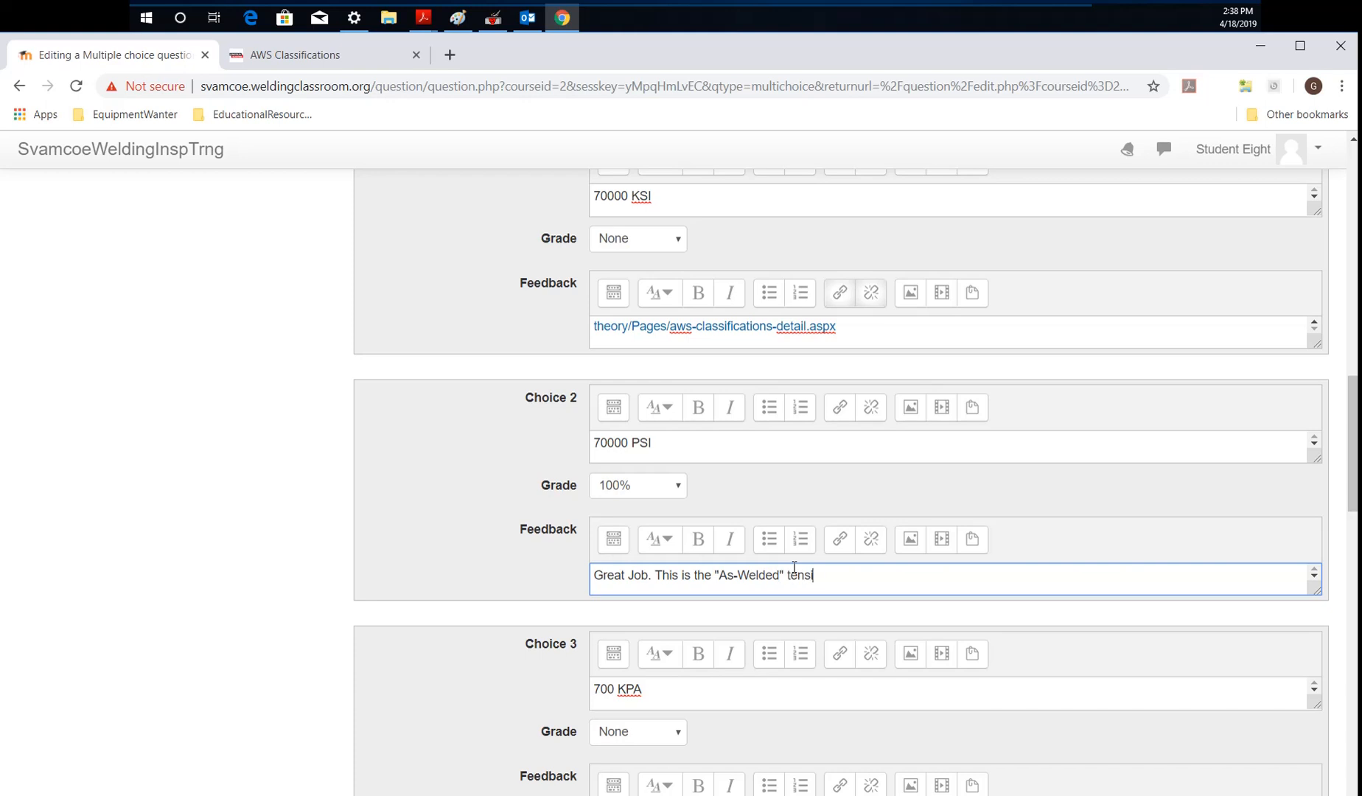
pyautogui.write('le strength requirement.')
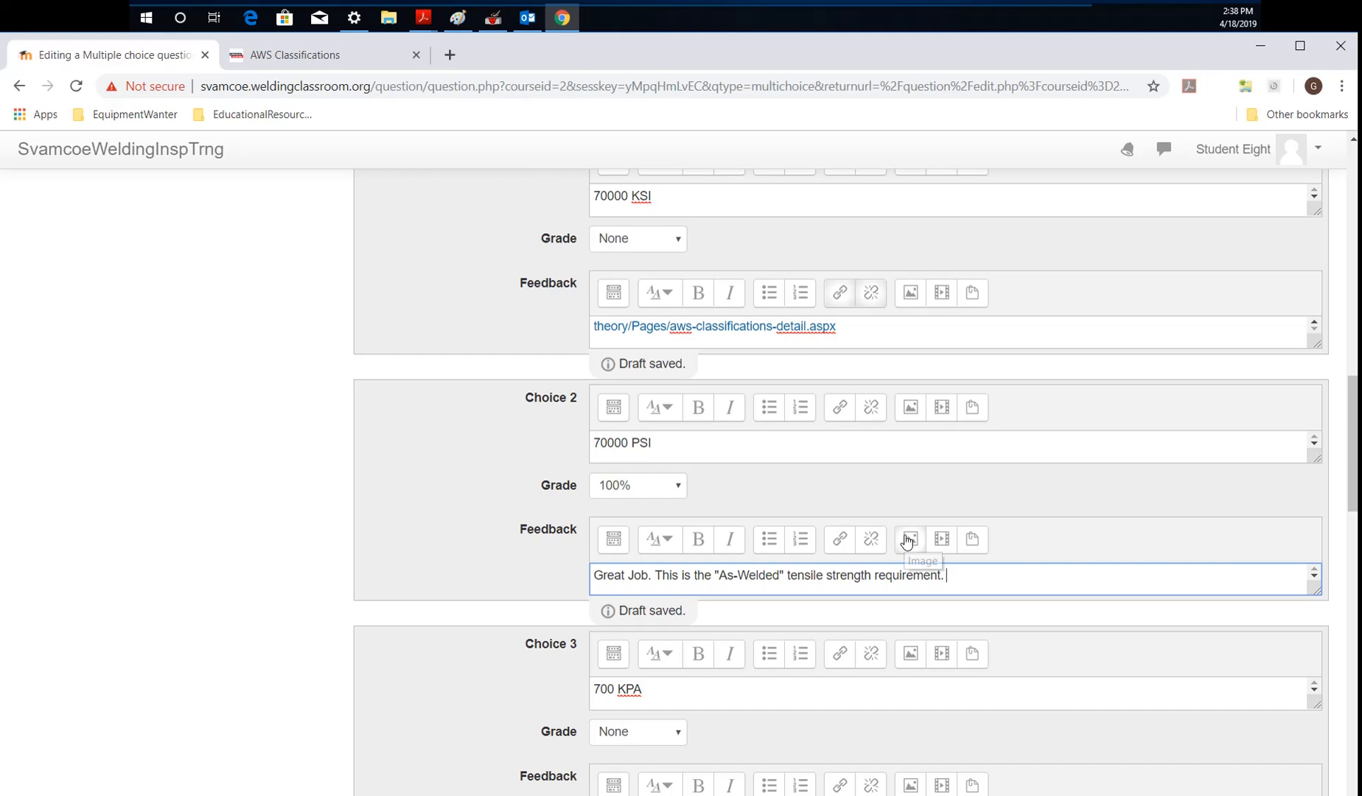
# Check the wording of Choice 2's feedback and save the changes to the multiple choice question
pyautogui.scroll(-3, 903, 538)
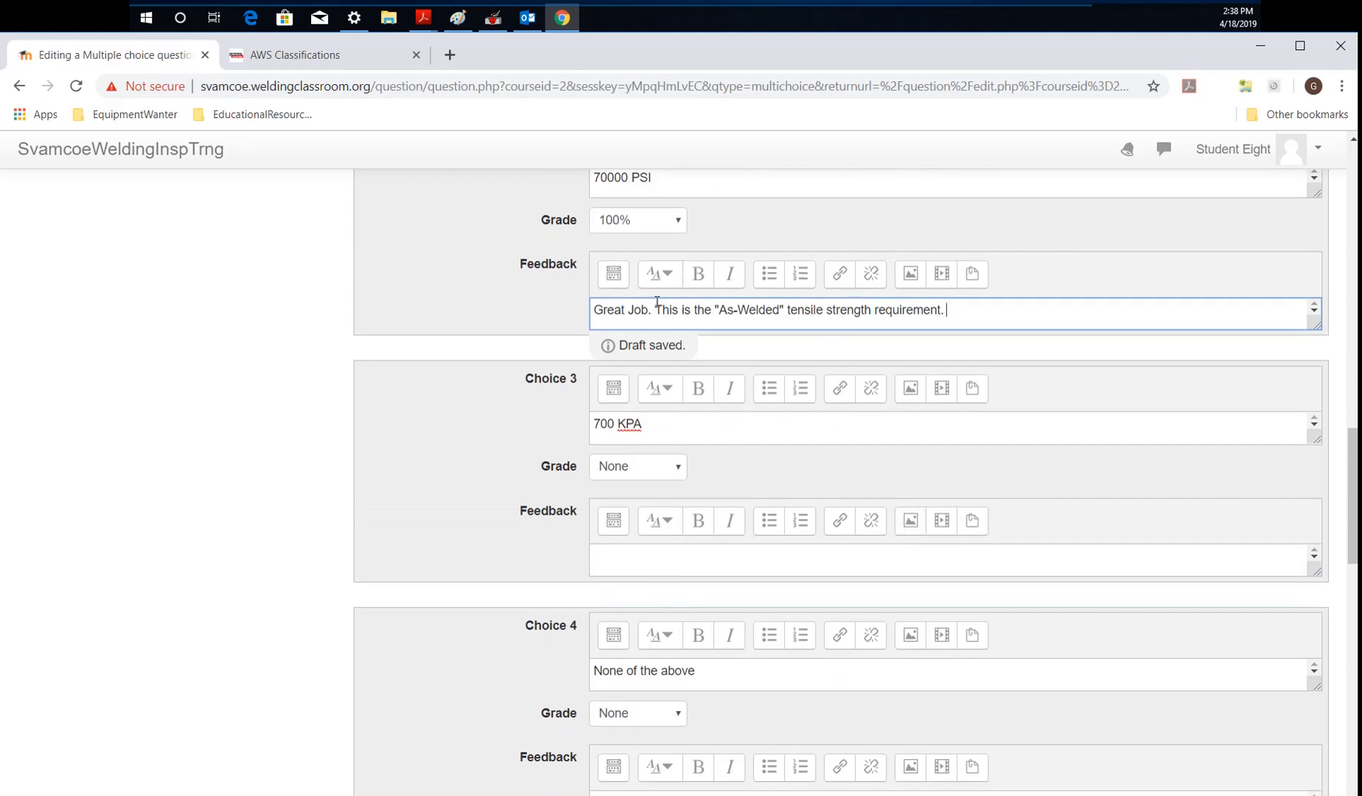
pyautogui.moveTo(655, 309); pyautogui.dragTo(983, 304)
pyautogui.click(974, 312)
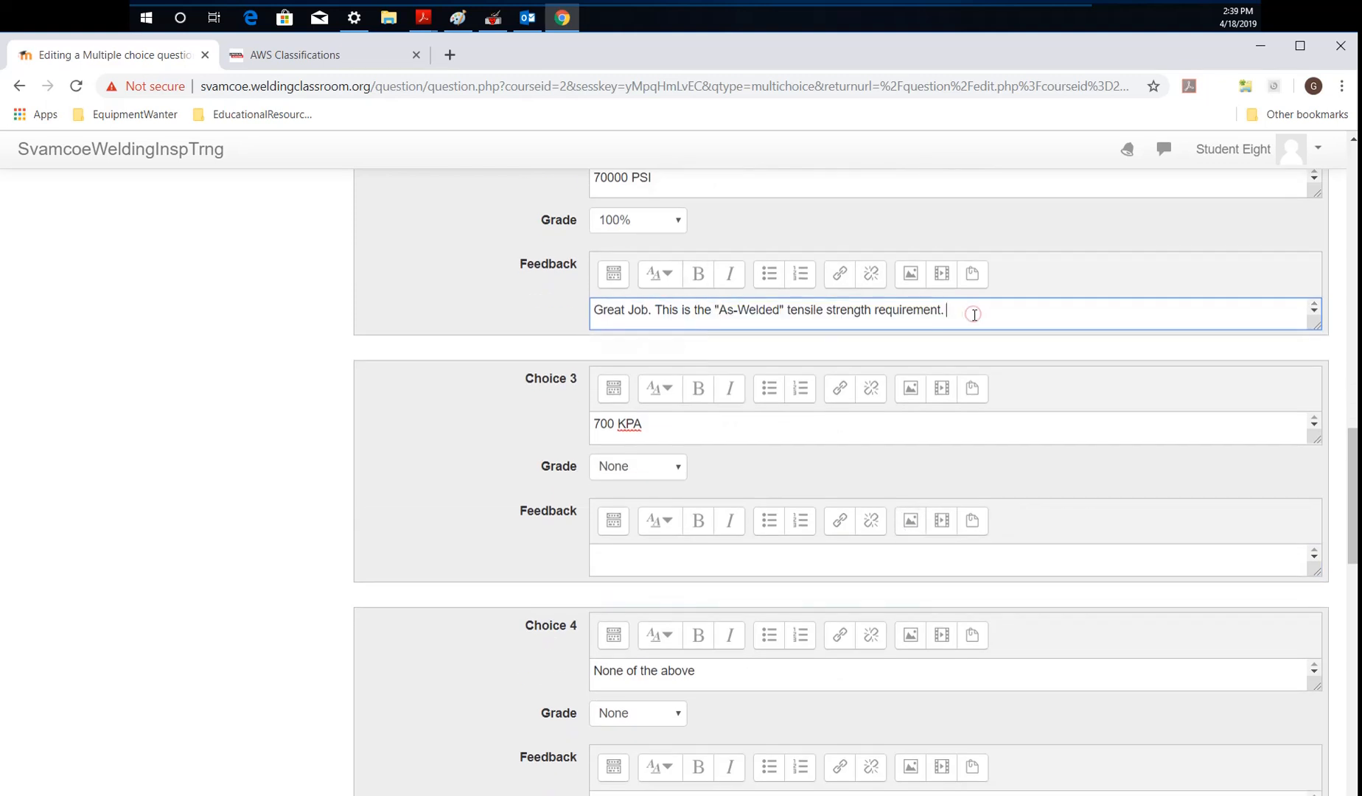
pyautogui.scroll(-15, 827, 616)
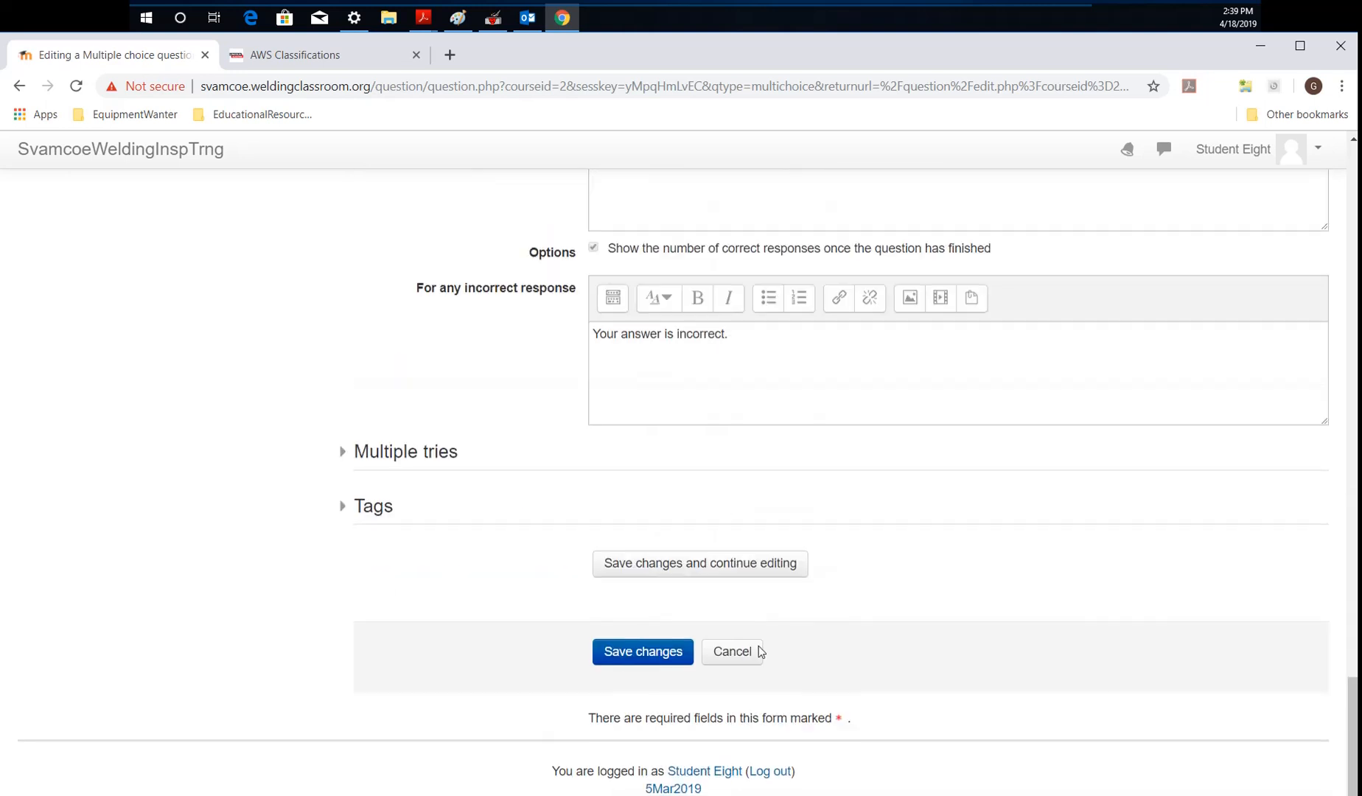
pyautogui.click(655, 651)
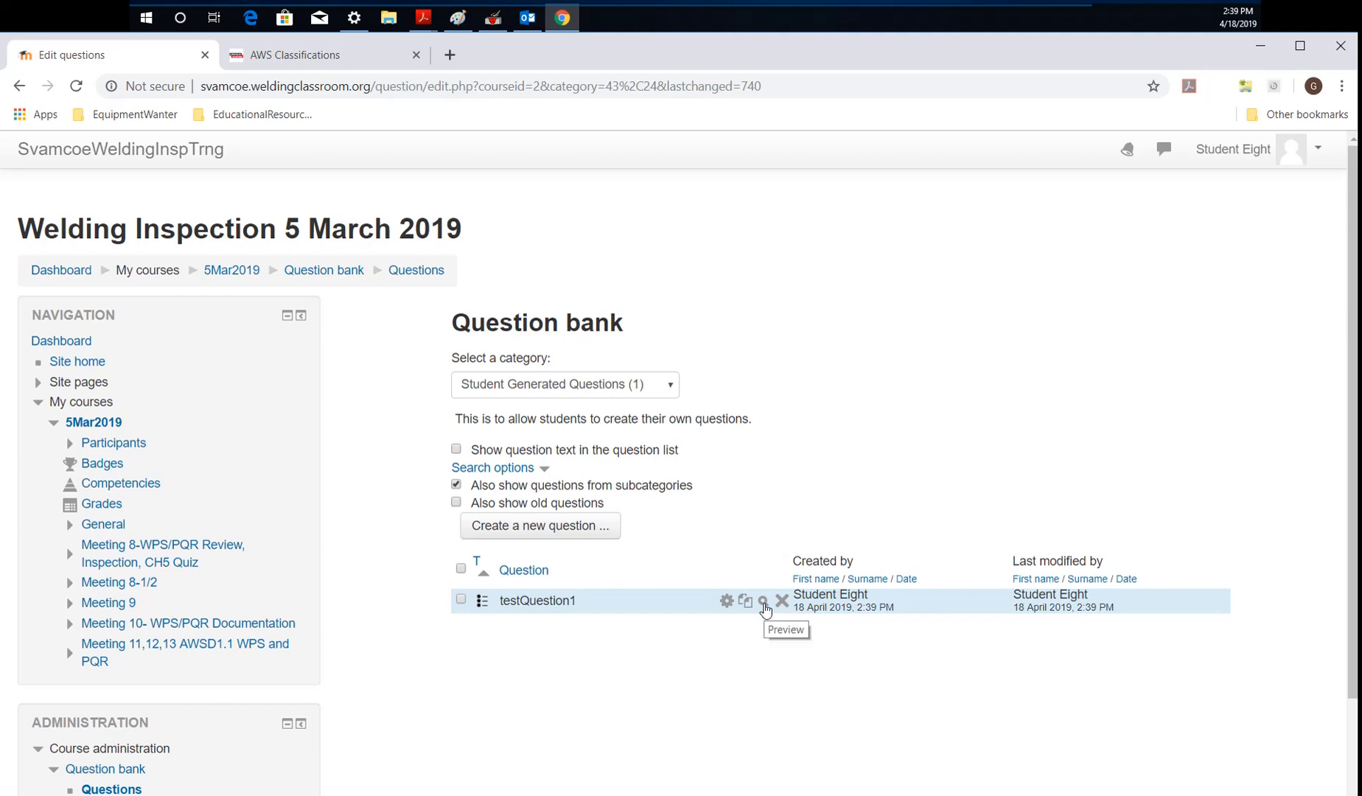
# Preview testQuestion1 in a maximized window and check the answer "a. 70000 KSI"
pyautogui.click(763, 602)
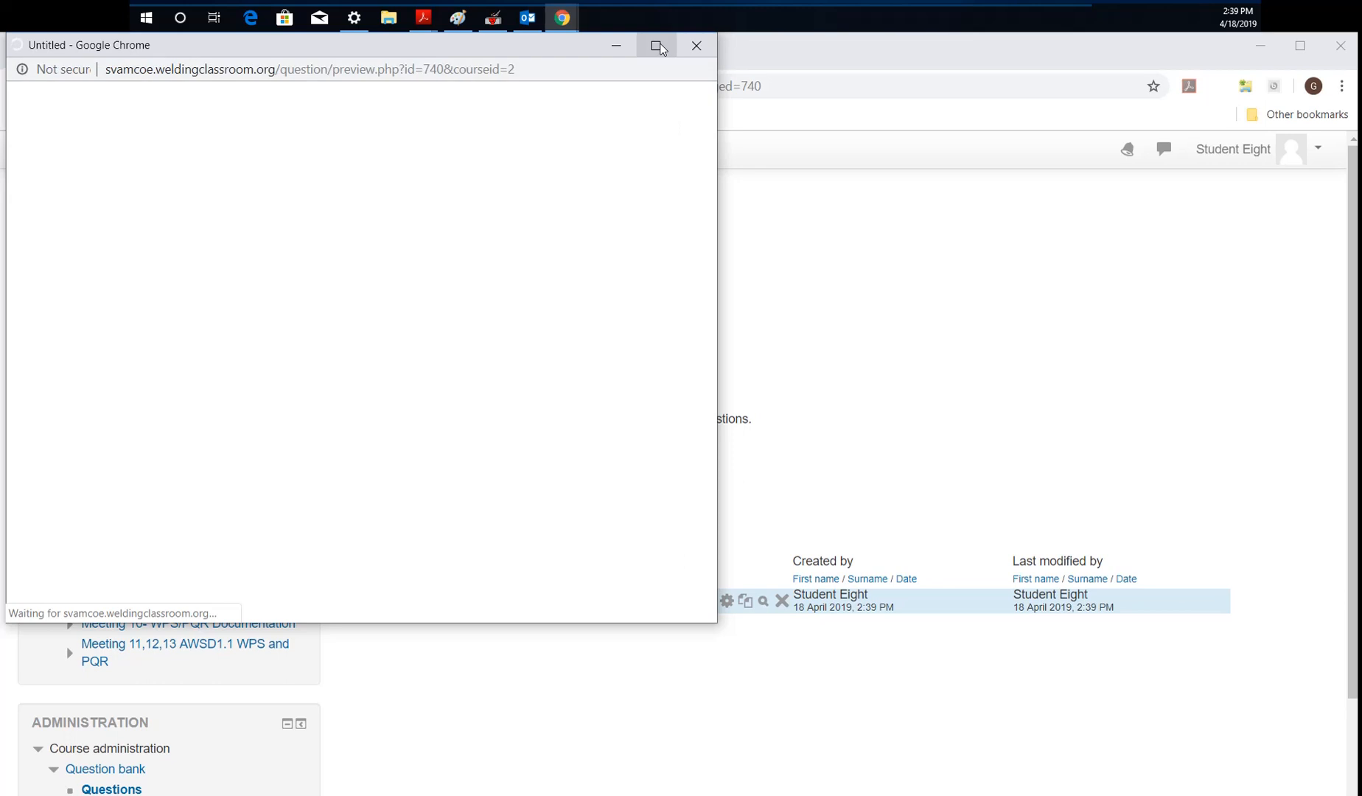
pyautogui.click(655, 45)
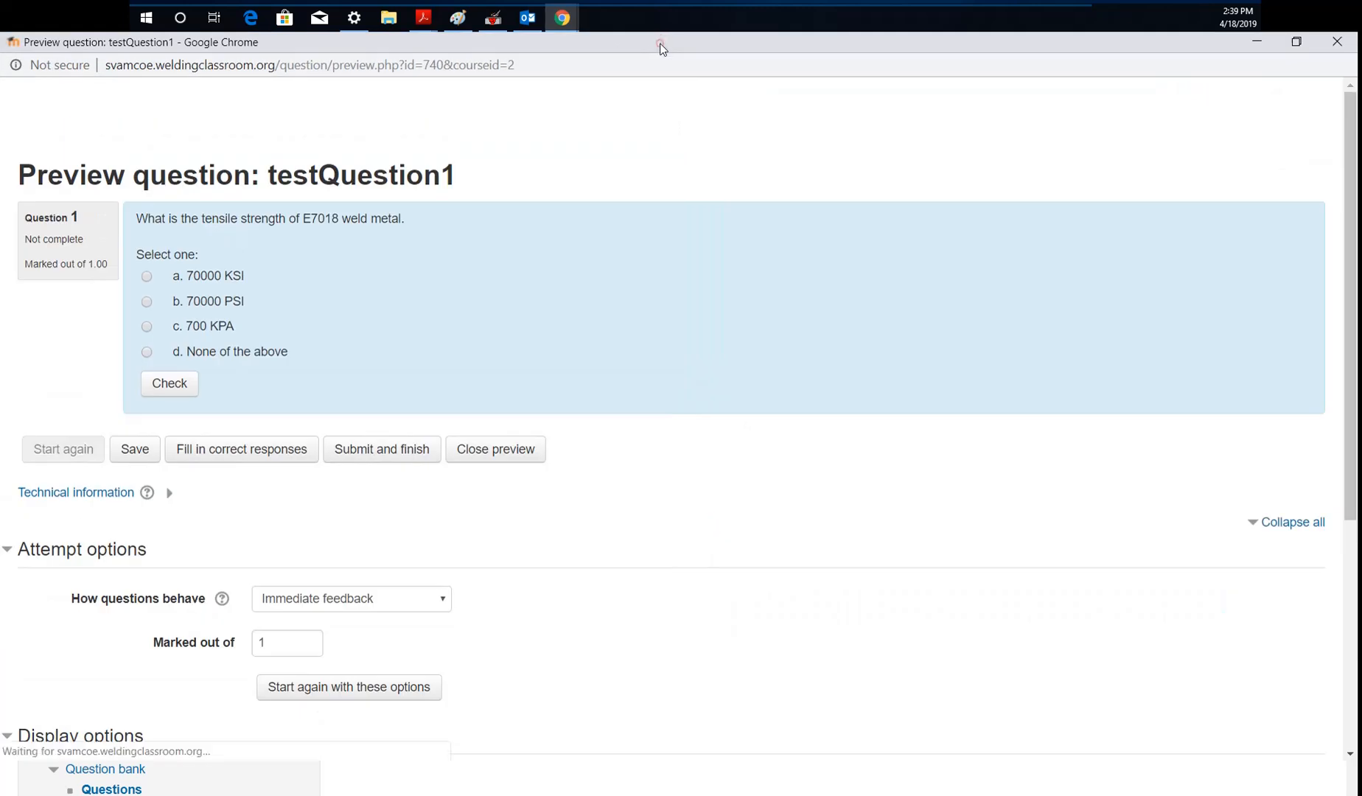
pyautogui.click(148, 277)
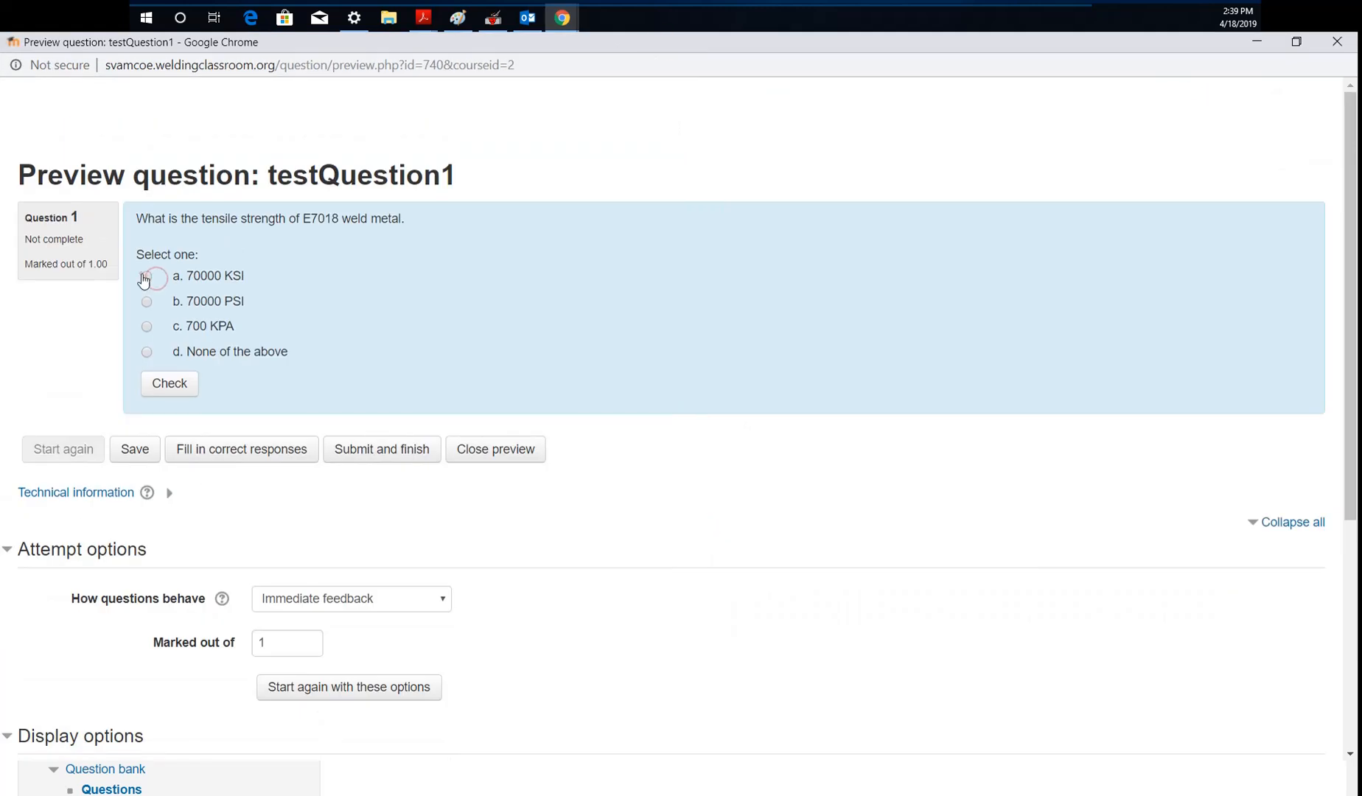
pyautogui.click(183, 394)
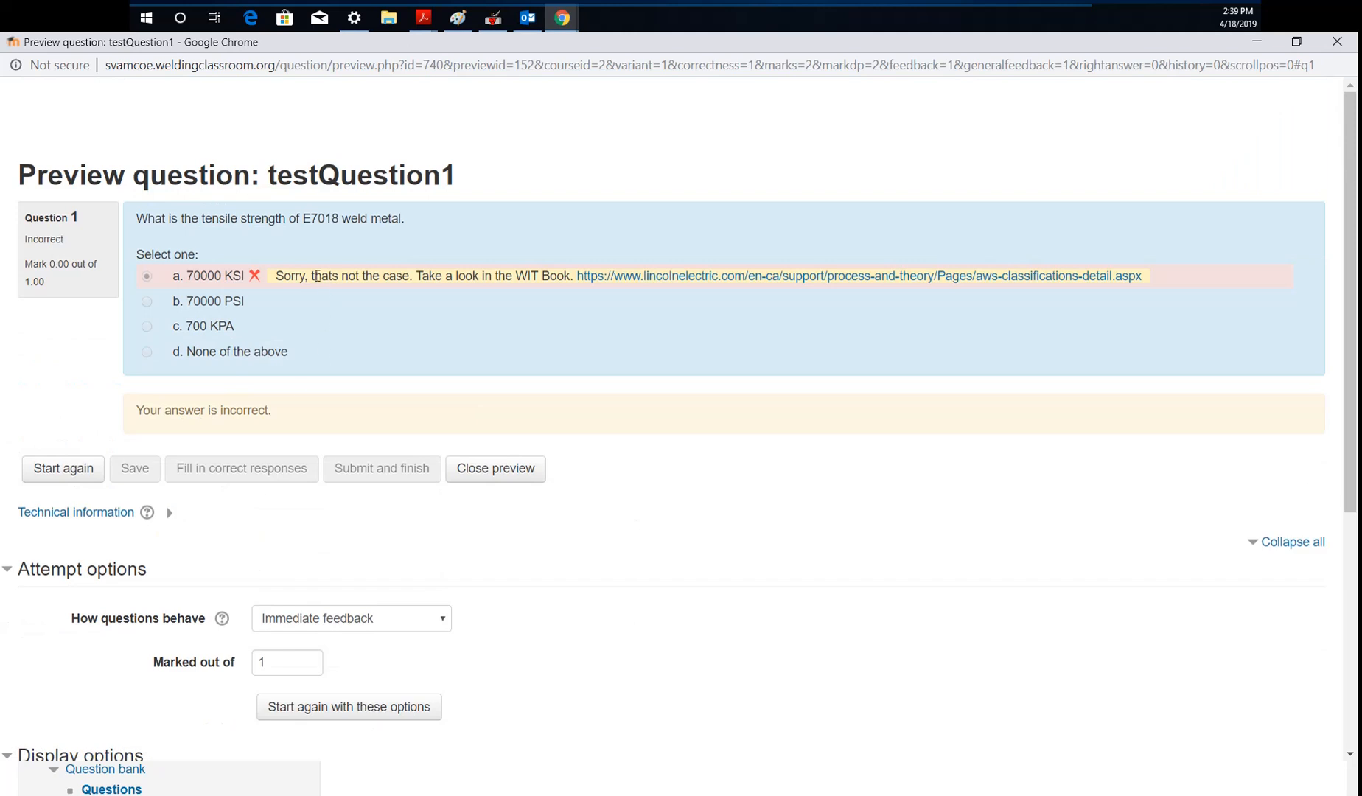
# Test the Lincoln Electric link in the displayed answer feedback and return to the Edit questions page
pyautogui.moveTo(318, 276); pyautogui.dragTo(817, 275)
pyautogui.click(727, 329)
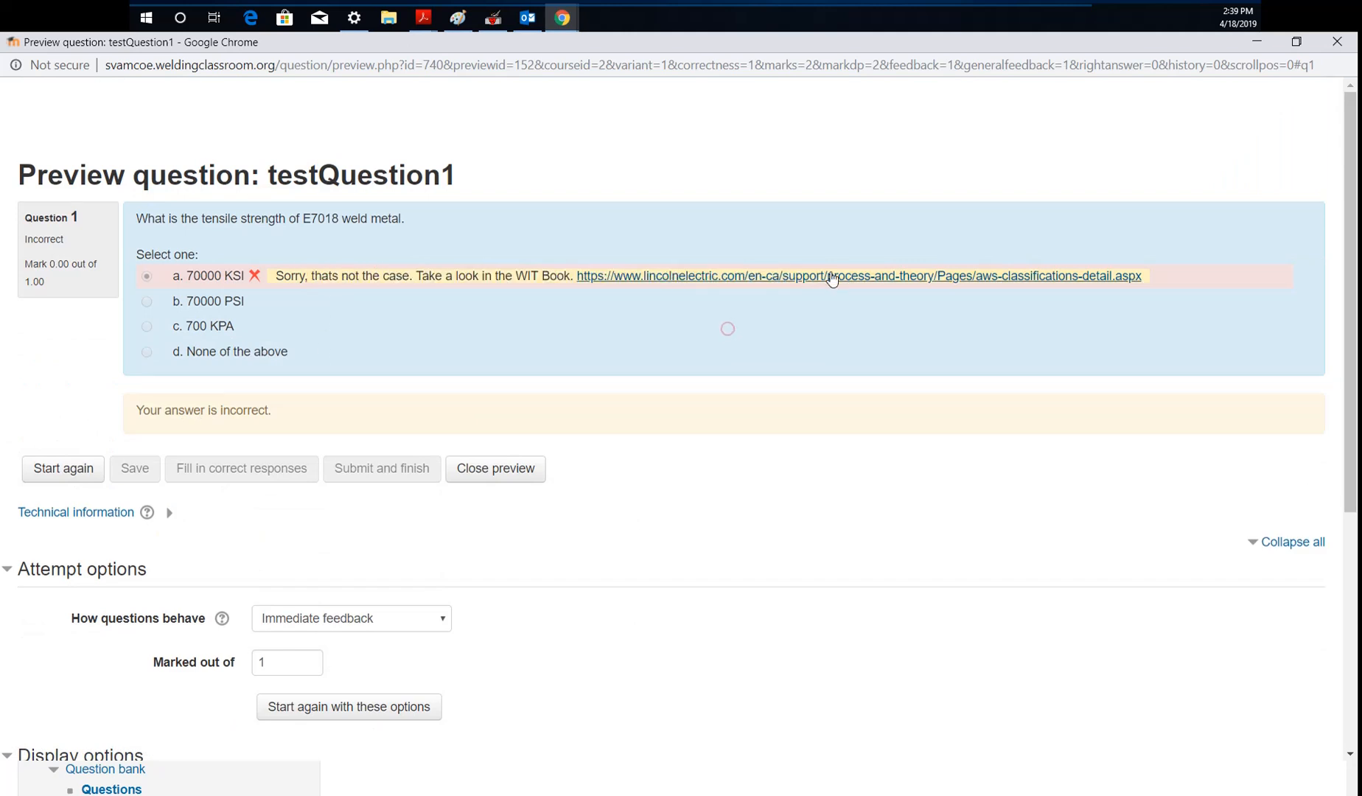
pyautogui.click(832, 277)
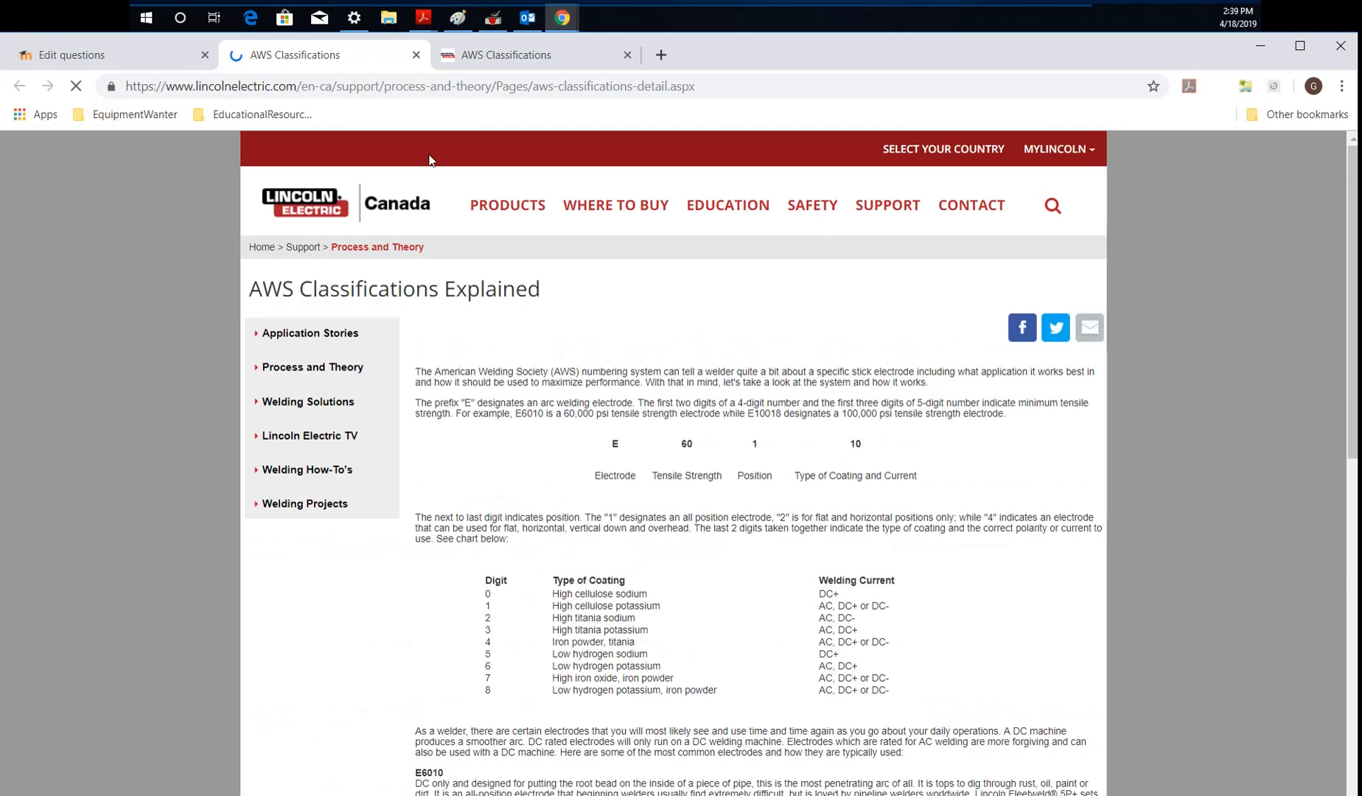
pyautogui.click(136, 58)
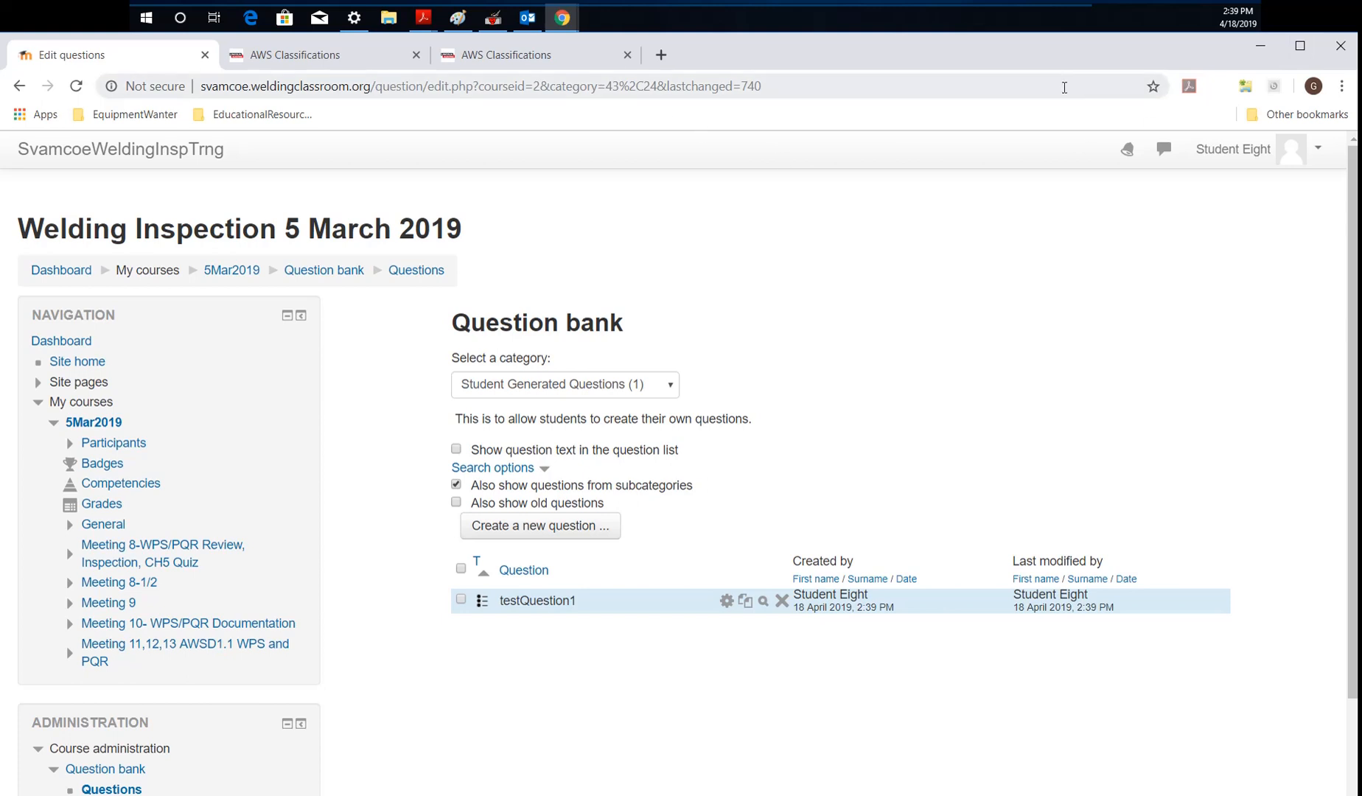
pyautogui.click(867, 88)
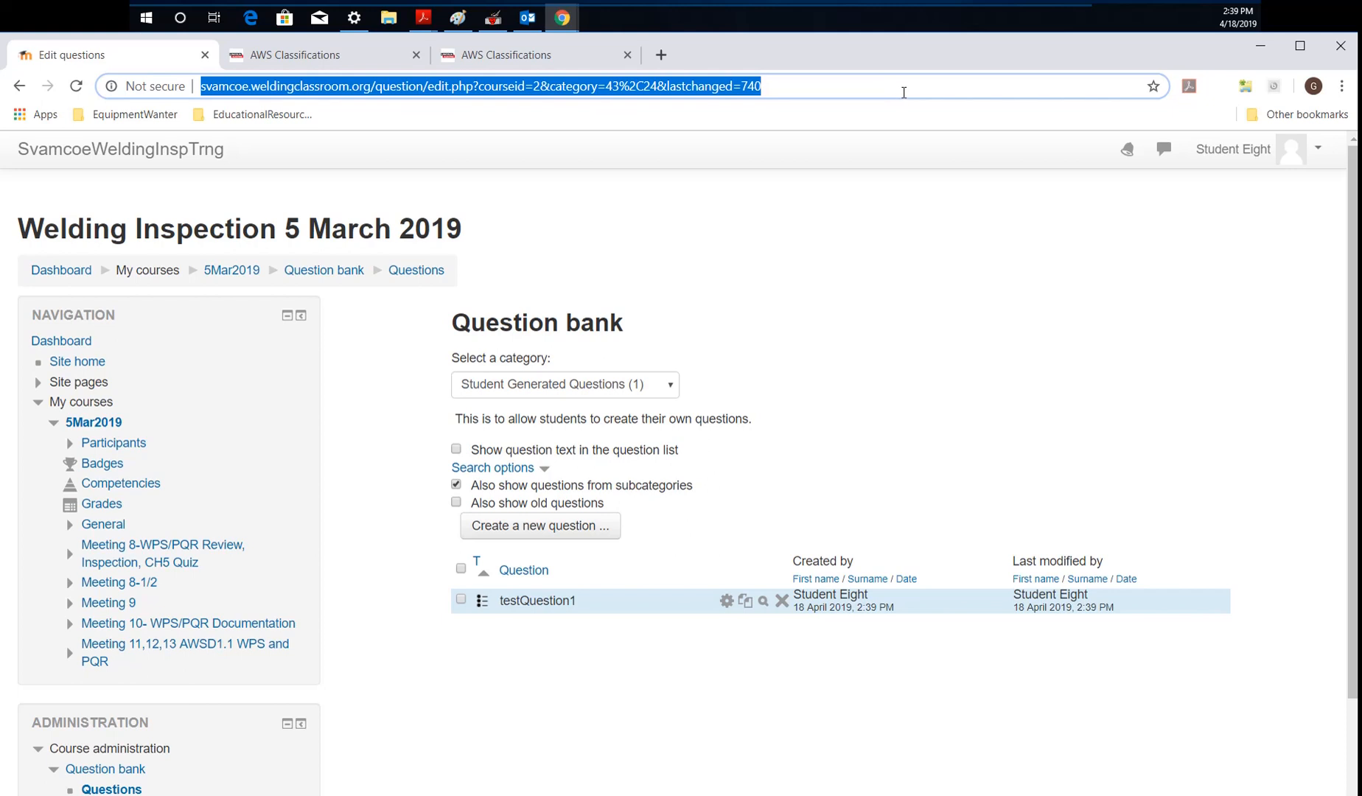
pyautogui.moveTo(904, 92); pyautogui.dragTo(198, 75)
pyautogui.click(1260, 45)
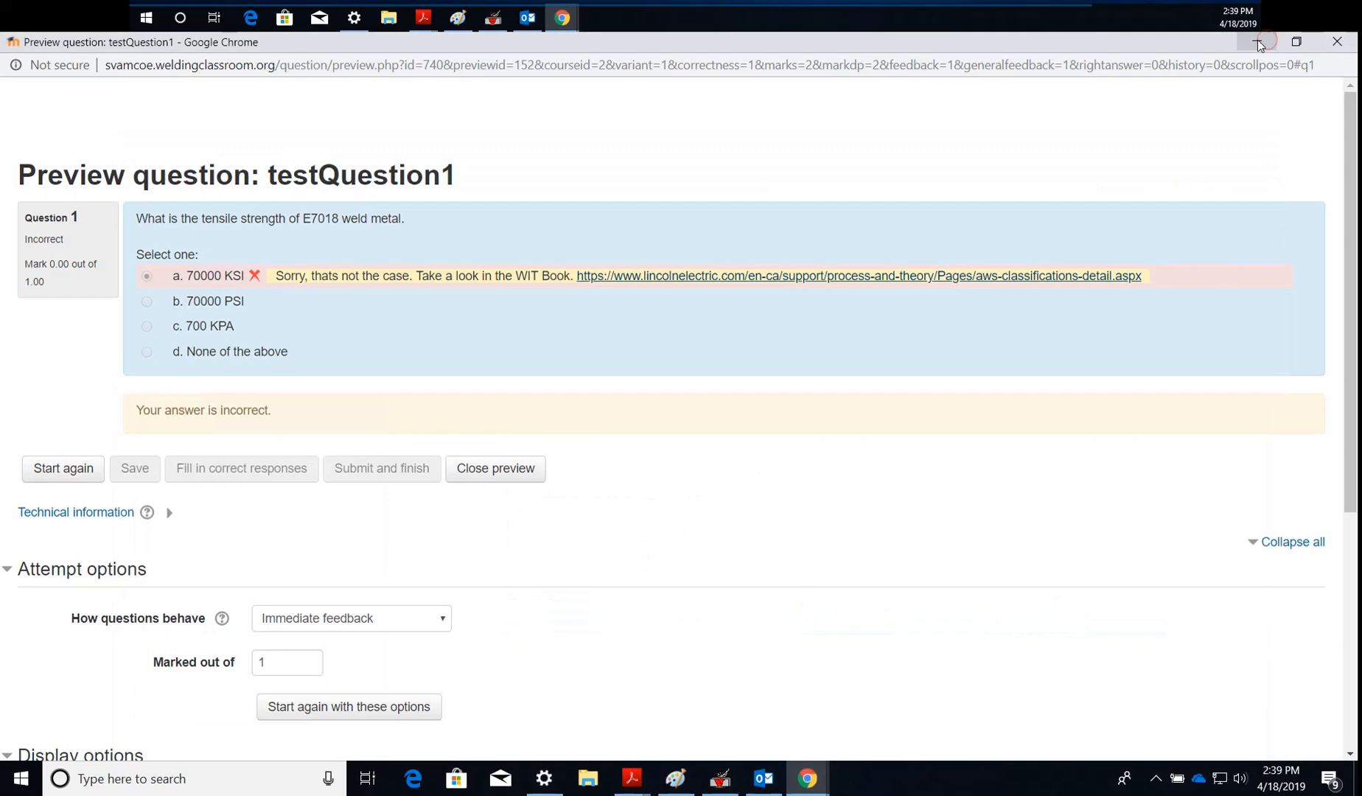
pyautogui.click(1160, 782)
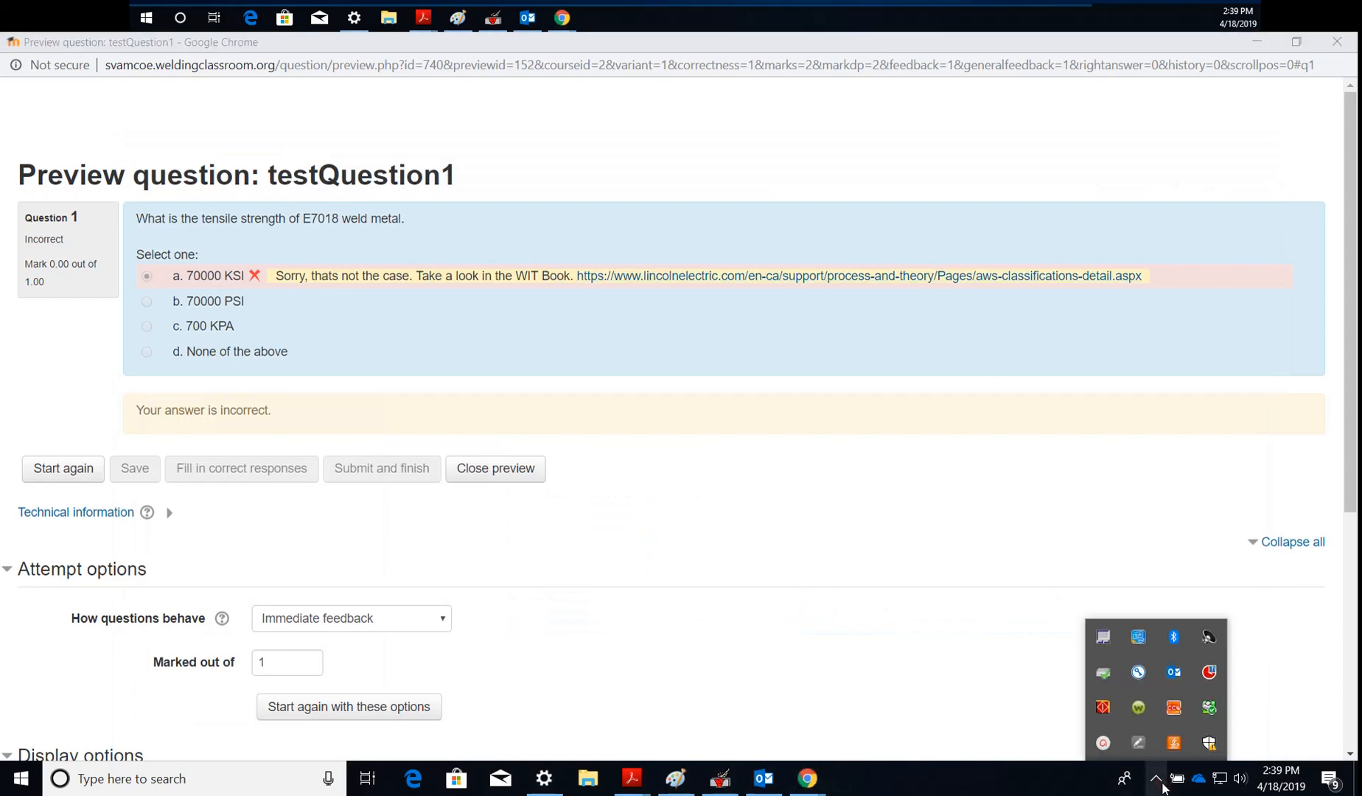